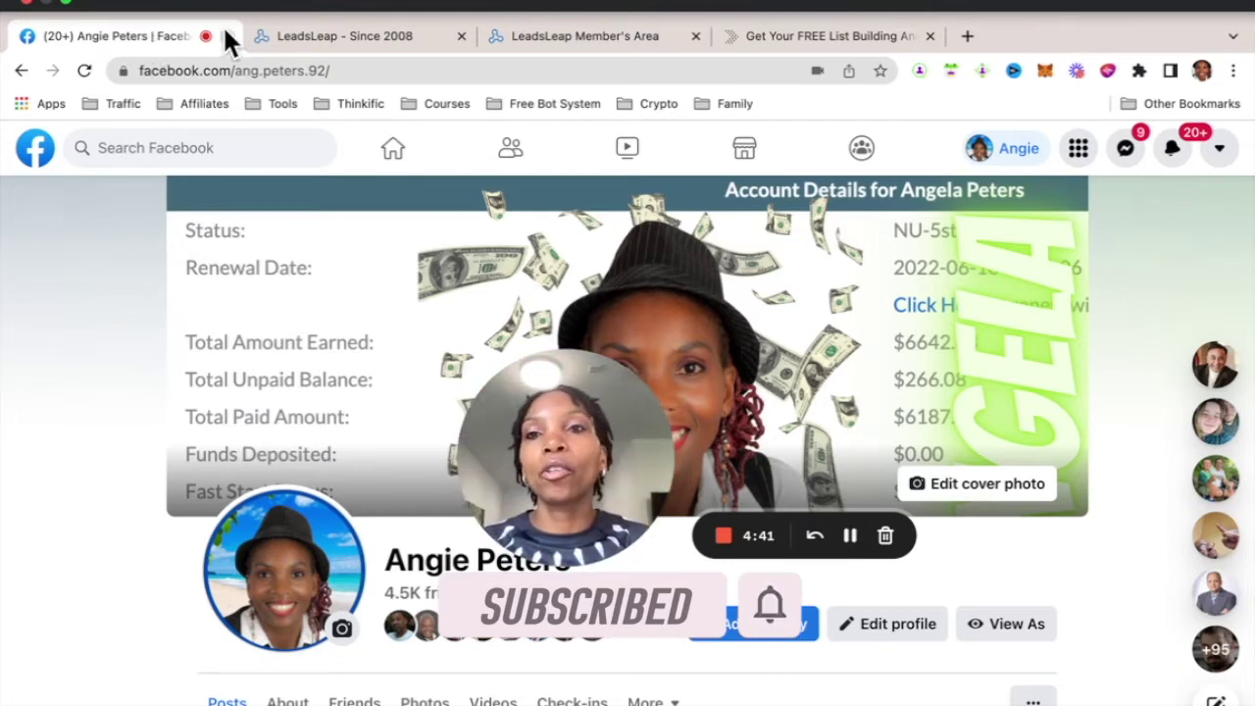
# Switch to the LeadsLeap membership page and open its explanation of how members benefit from Link Tracker
pyautogui.click(327, 35)
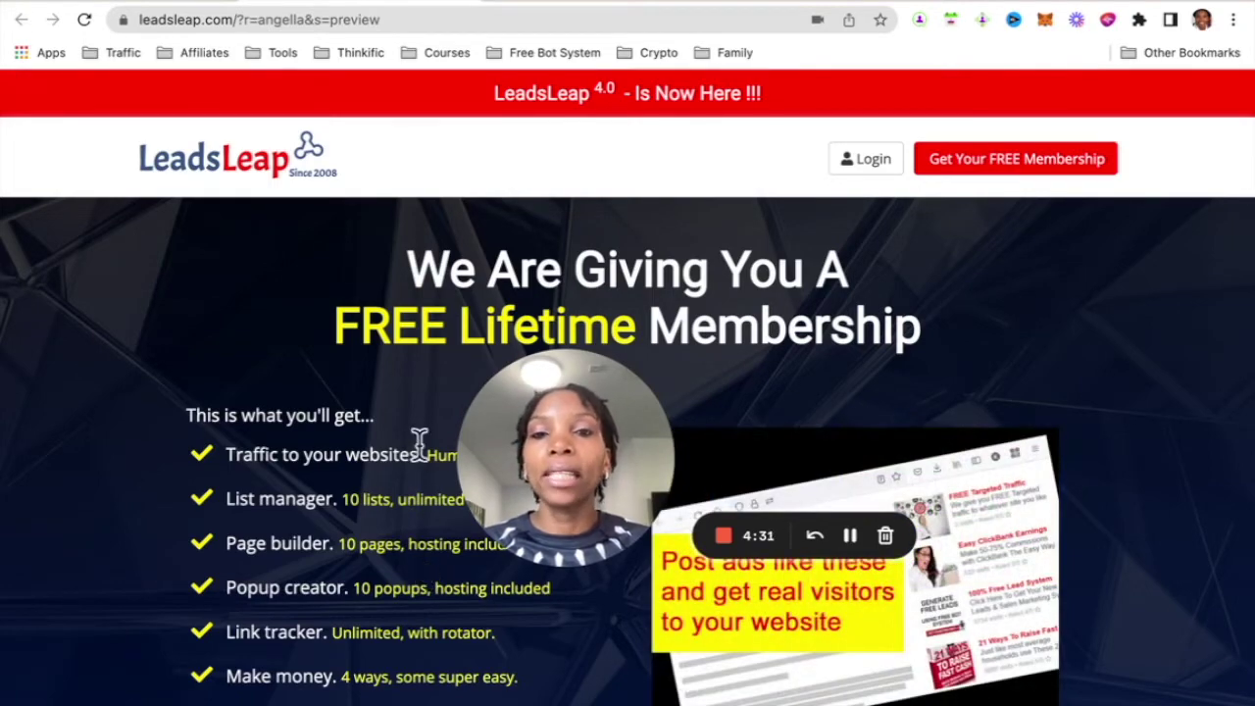
pyautogui.scroll(-2, 431, 417)
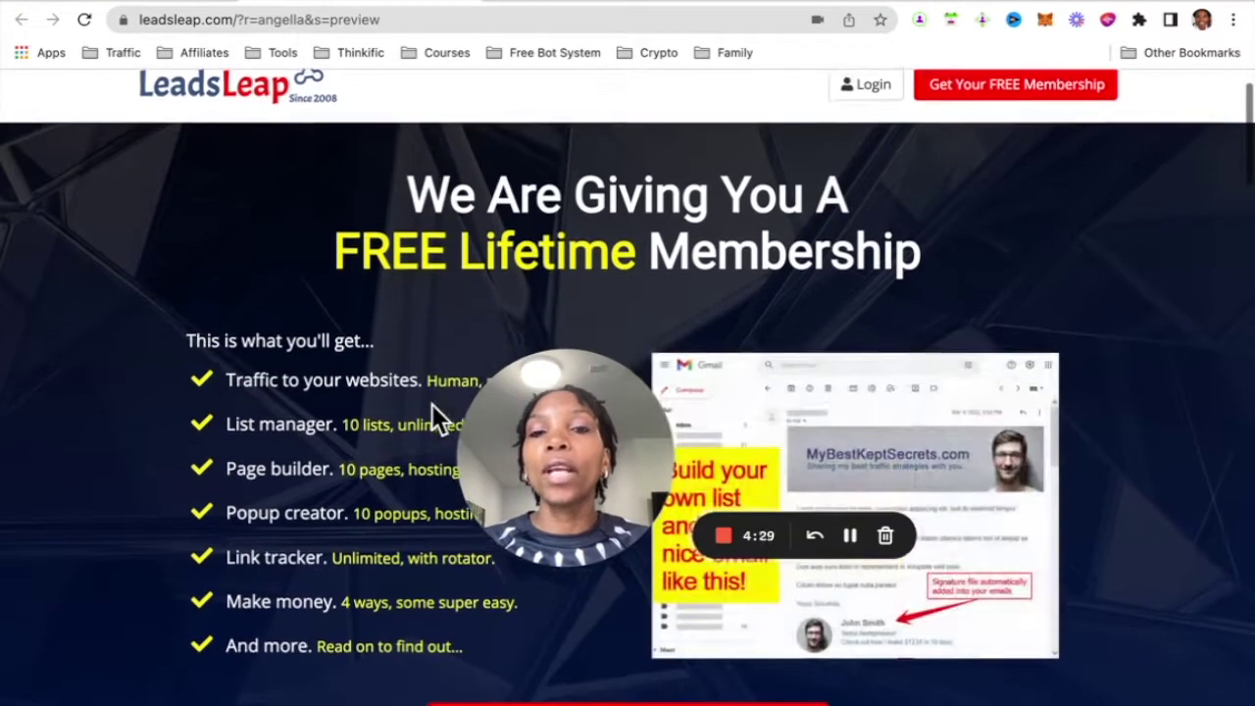
pyautogui.scroll(-10, 432, 404)
pyautogui.scroll(-15, 432, 399)
pyautogui.scroll(3, 434, 401)
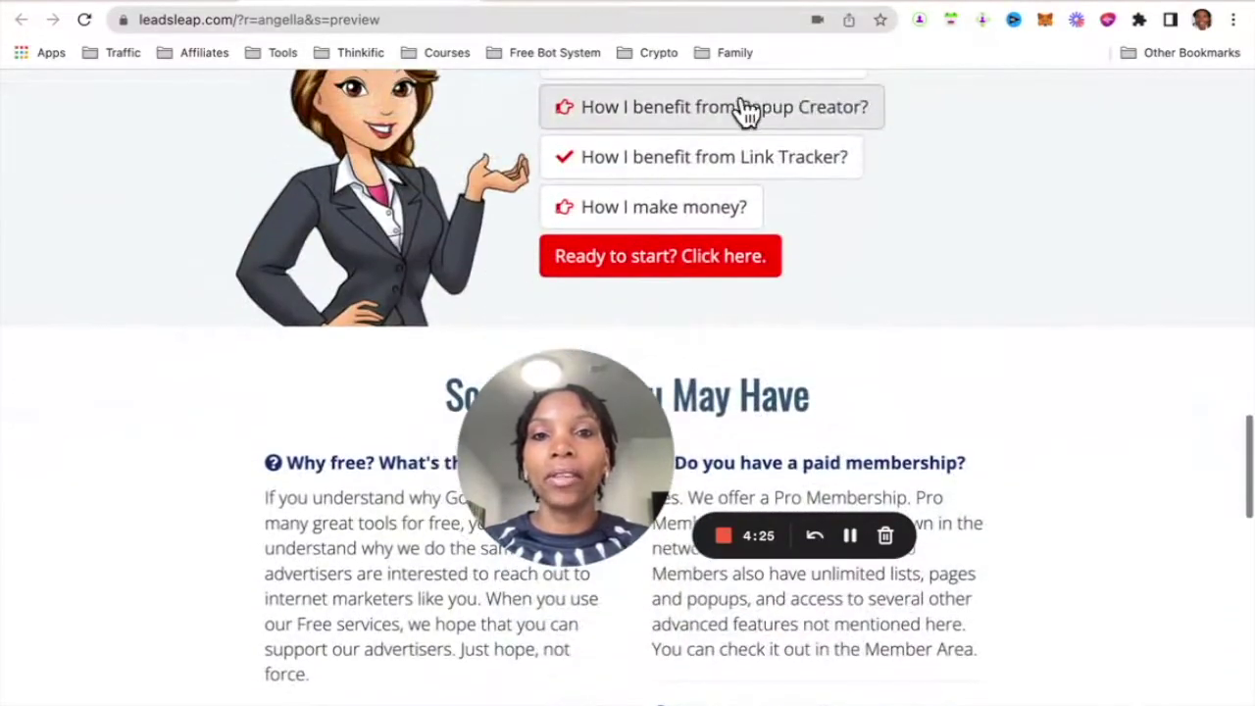
pyautogui.click(738, 162)
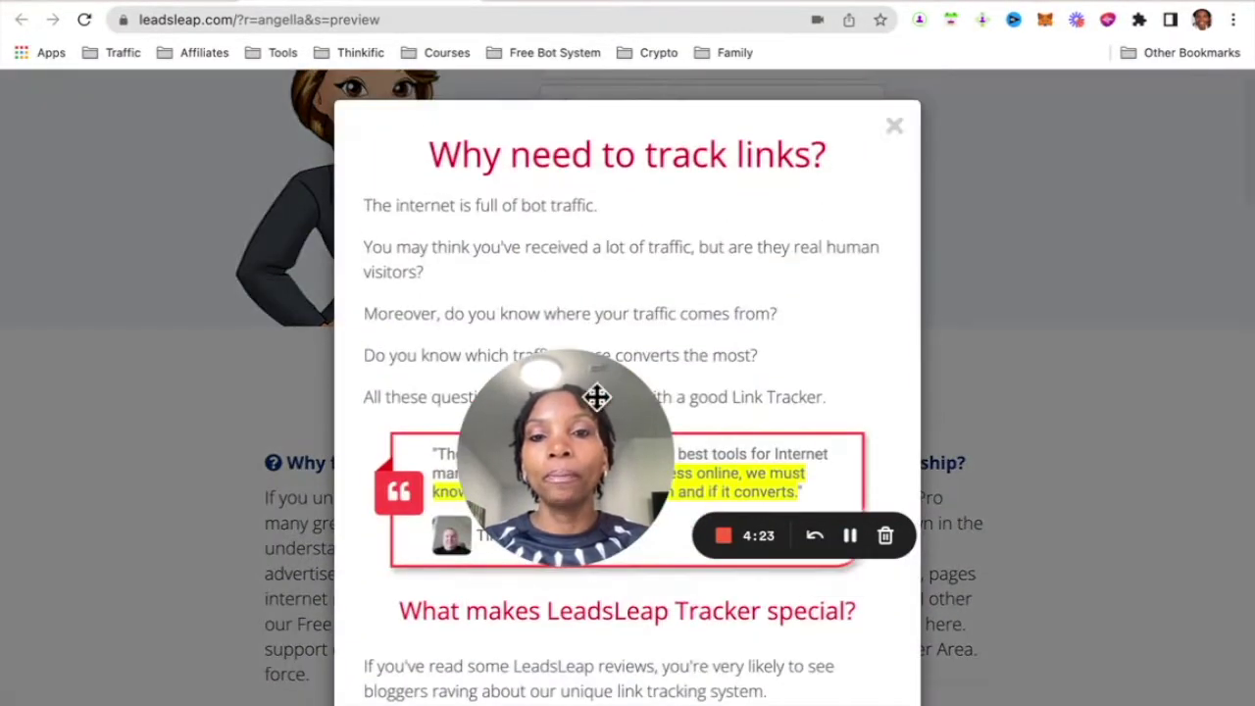
pyautogui.moveTo(562, 423); pyautogui.dragTo(274, 476)
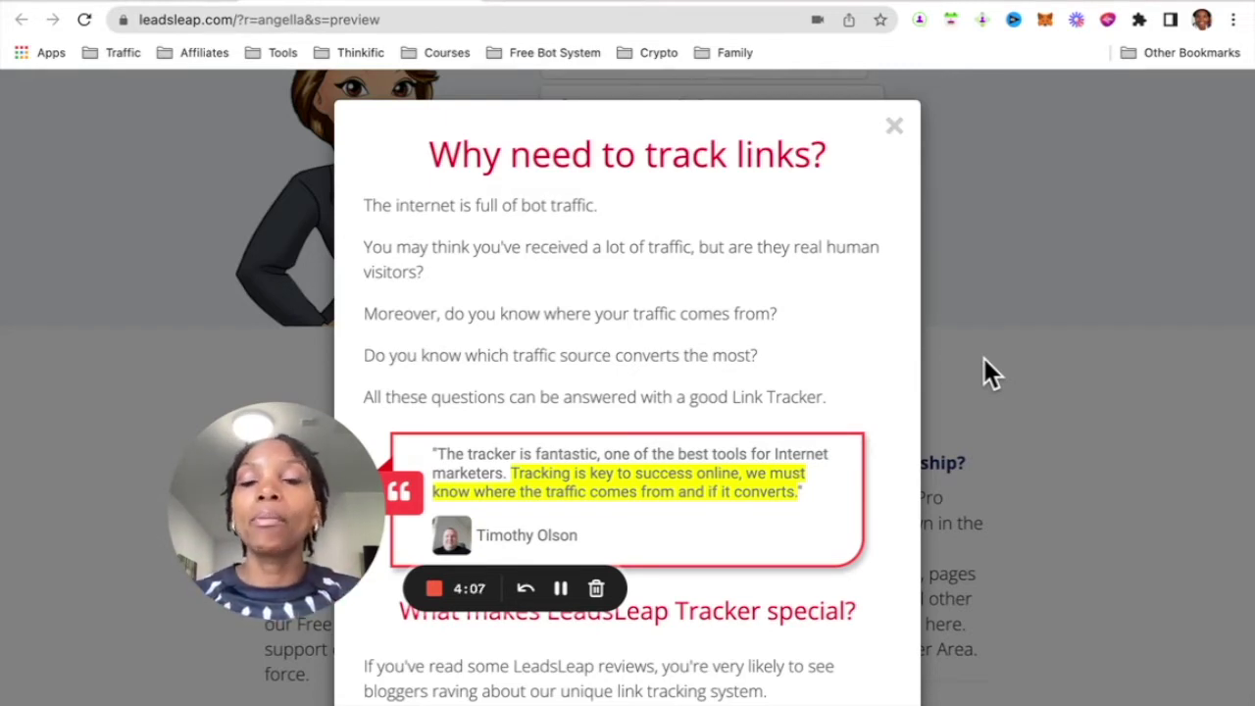
# Read why links need tracking and what makes the LeadsLeap Tracker special in the Link Tracker explanation
pyautogui.scroll(-1, 802, 336)
pyautogui.scroll(1, 802, 336)
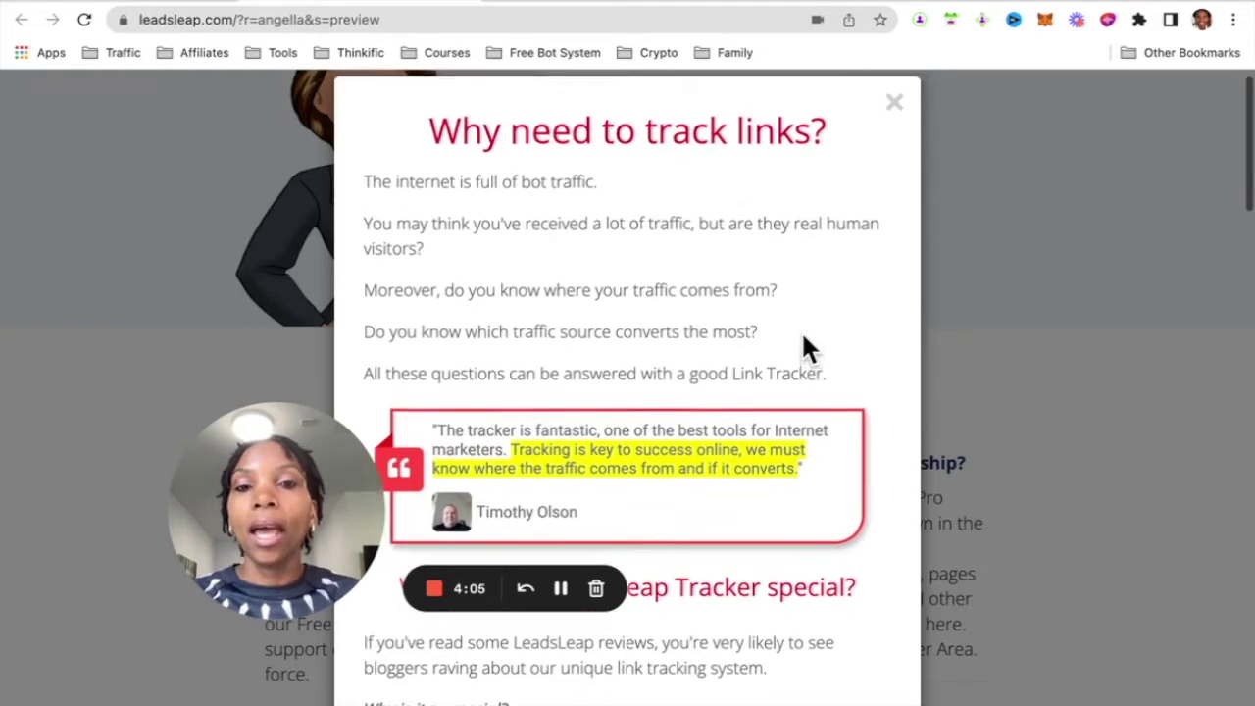
pyautogui.scroll(-2, 803, 336)
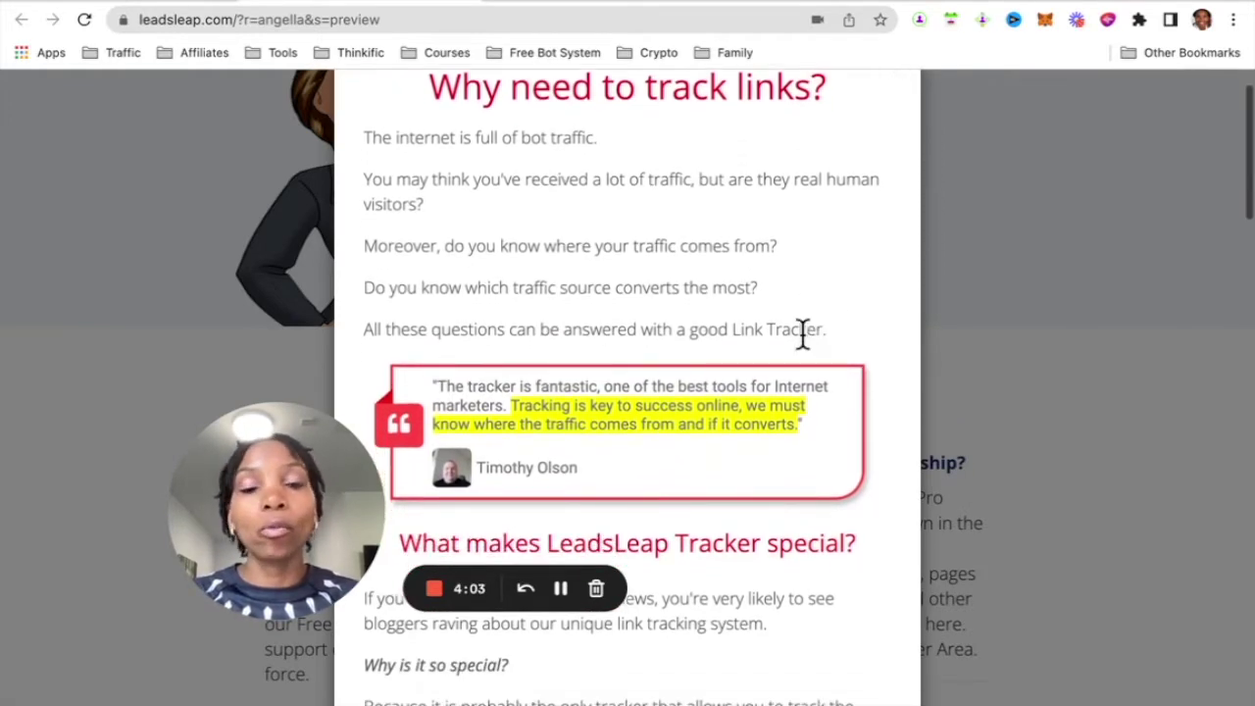
pyautogui.scroll(1, 802, 333)
pyautogui.scroll(1, 802, 334)
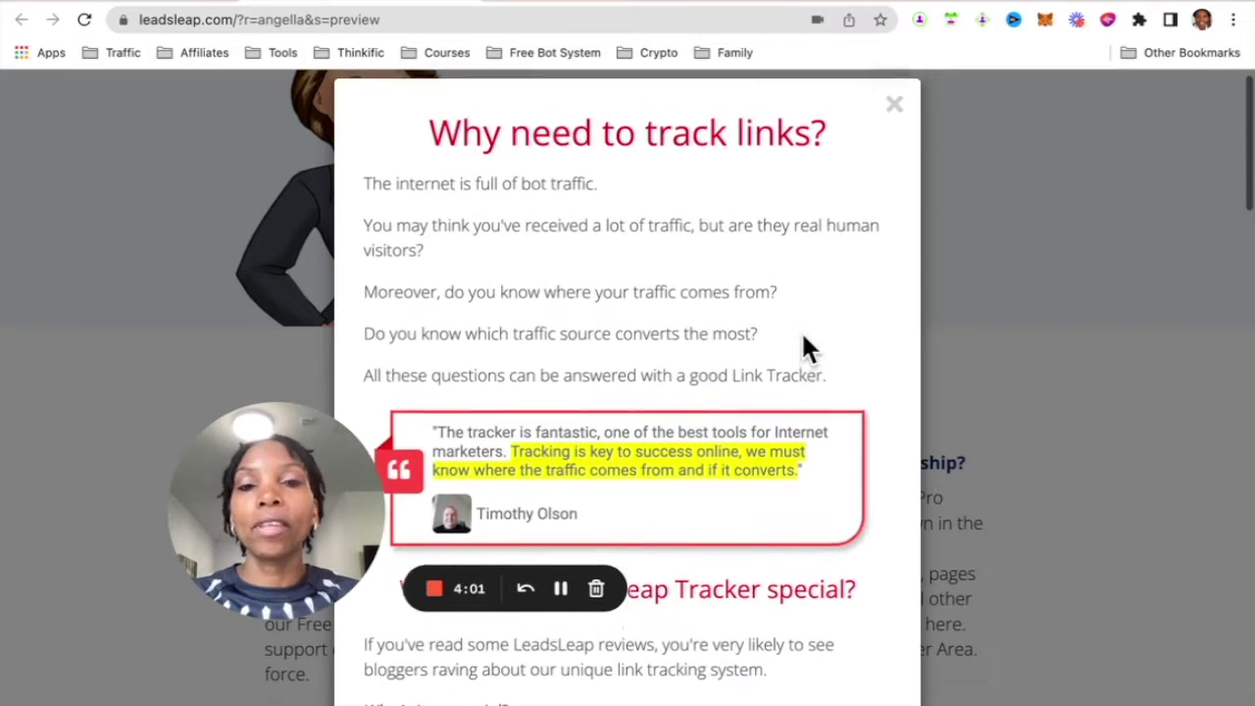
pyautogui.scroll(-5, 802, 337)
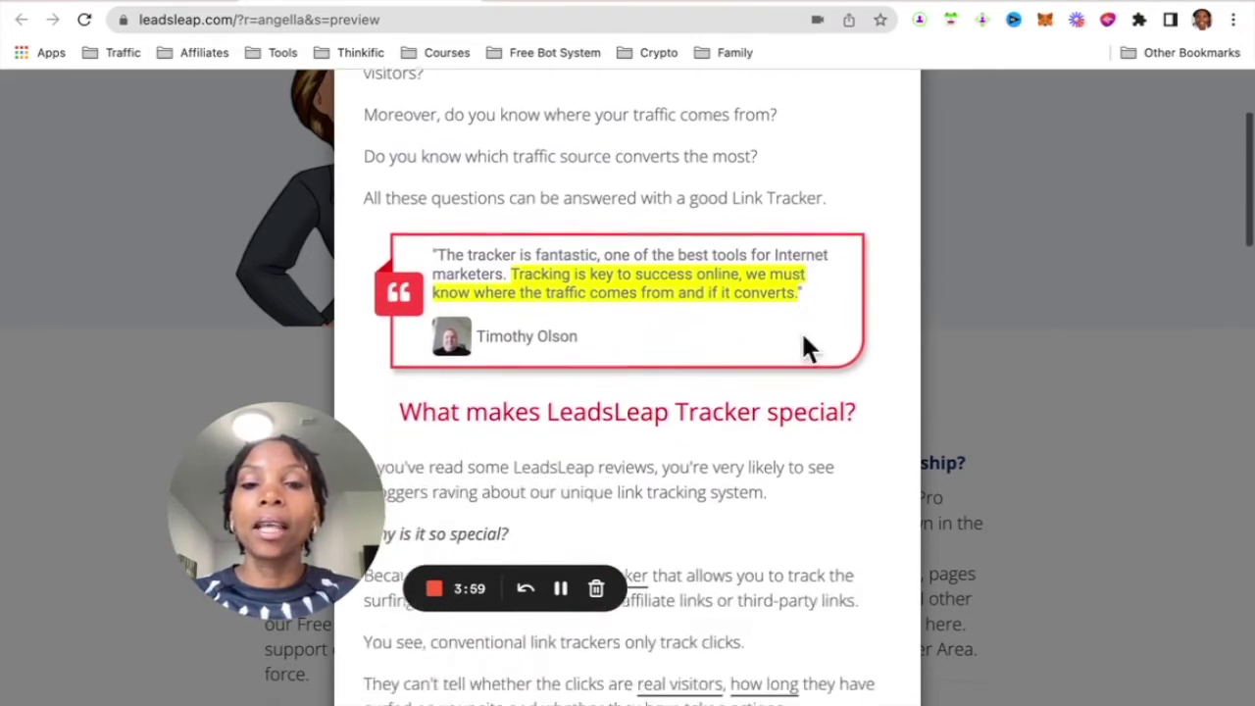
pyautogui.scroll(-1, 802, 336)
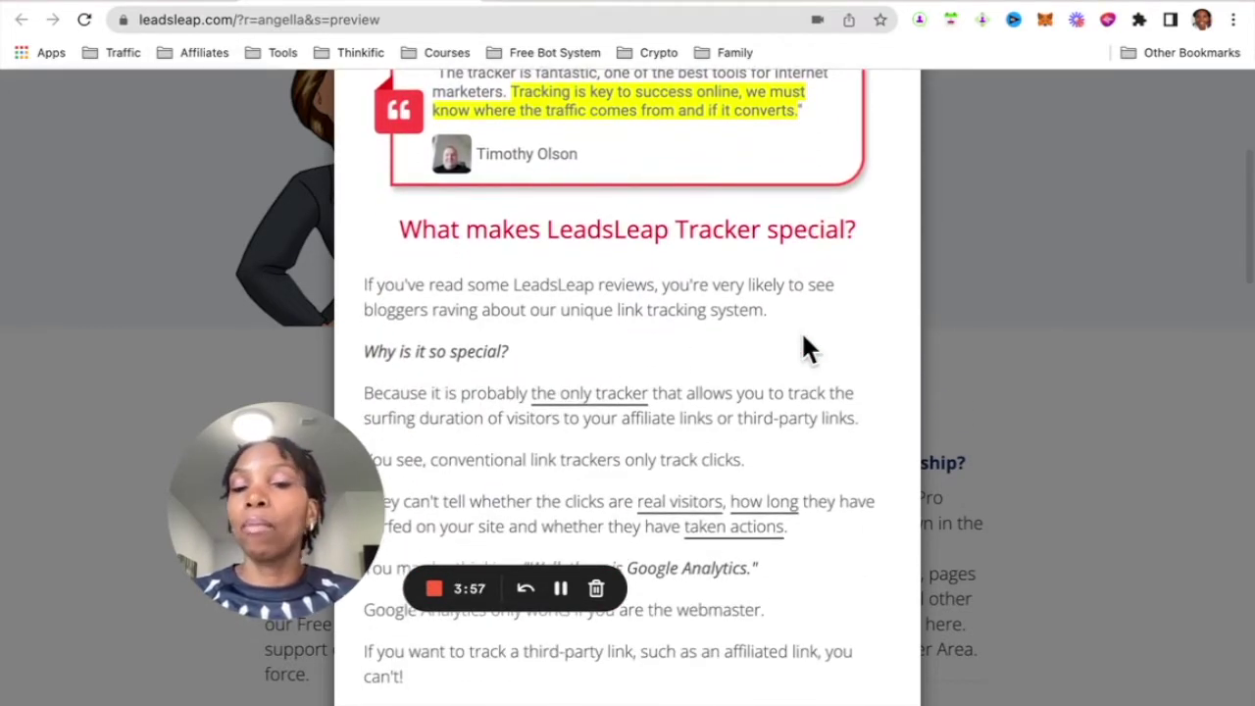
pyautogui.scroll(-1, 802, 336)
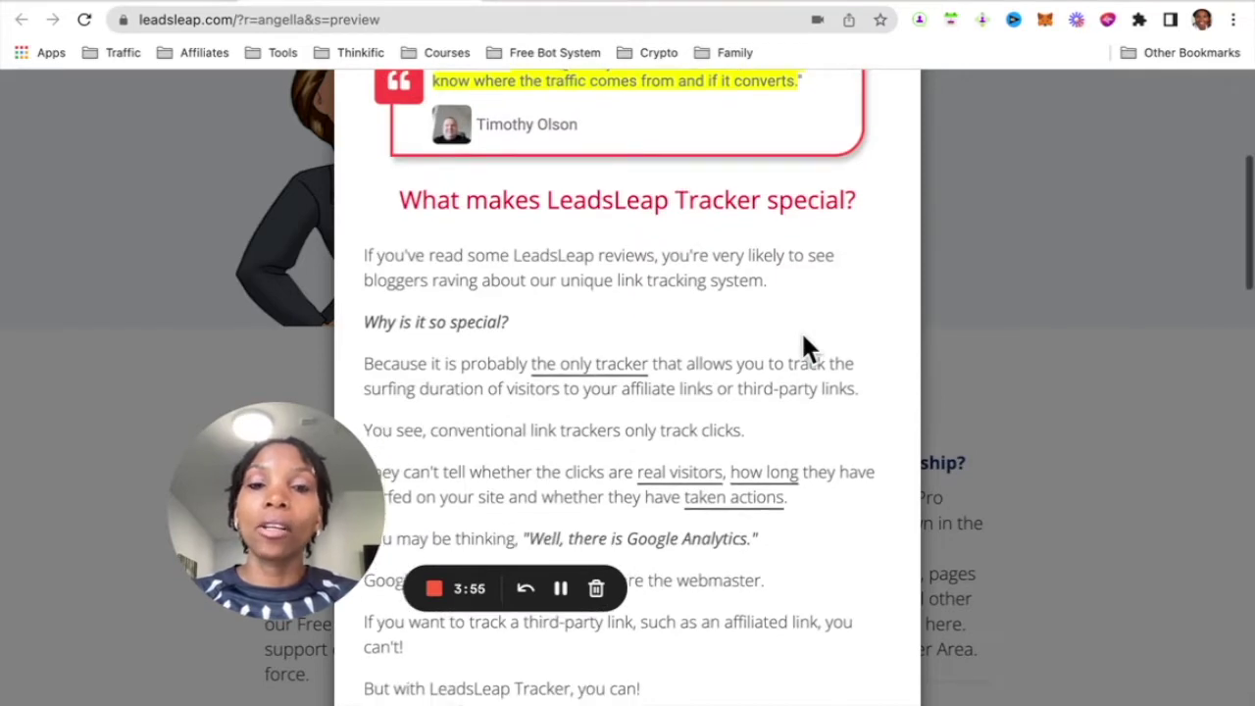
pyautogui.scroll(1, 801, 330)
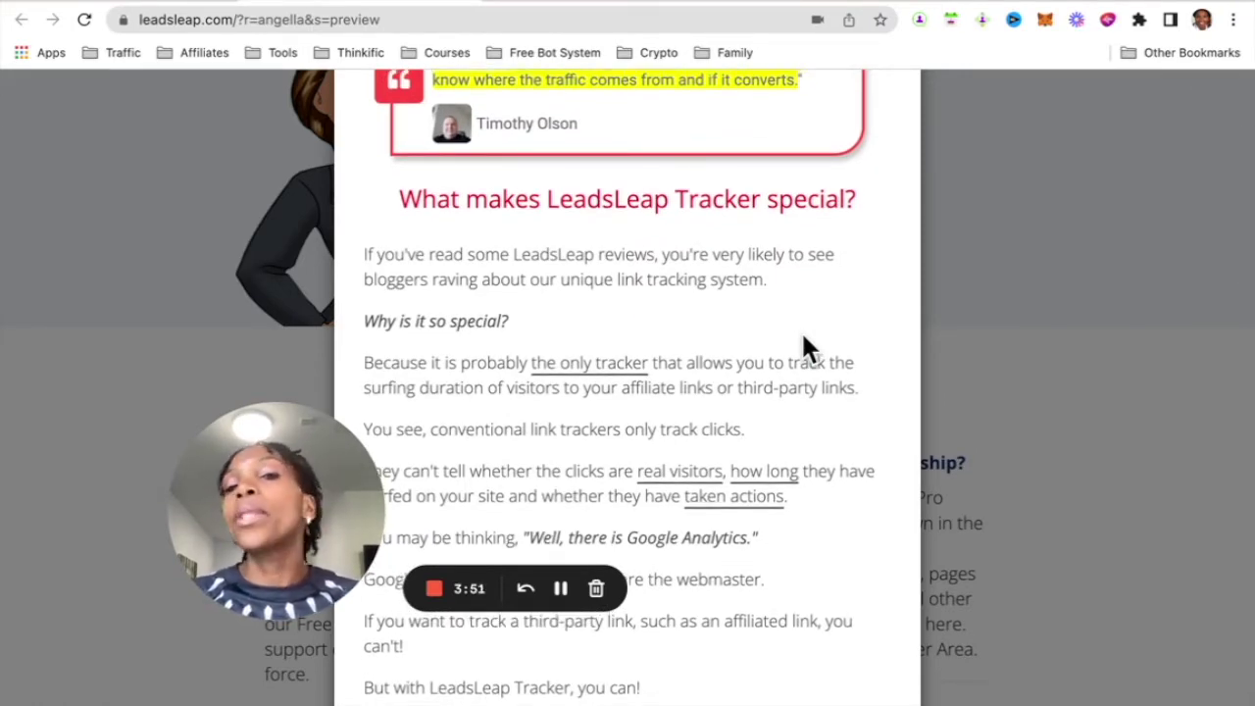
pyautogui.scroll(-1, 801, 331)
pyautogui.scroll(-1, 801, 330)
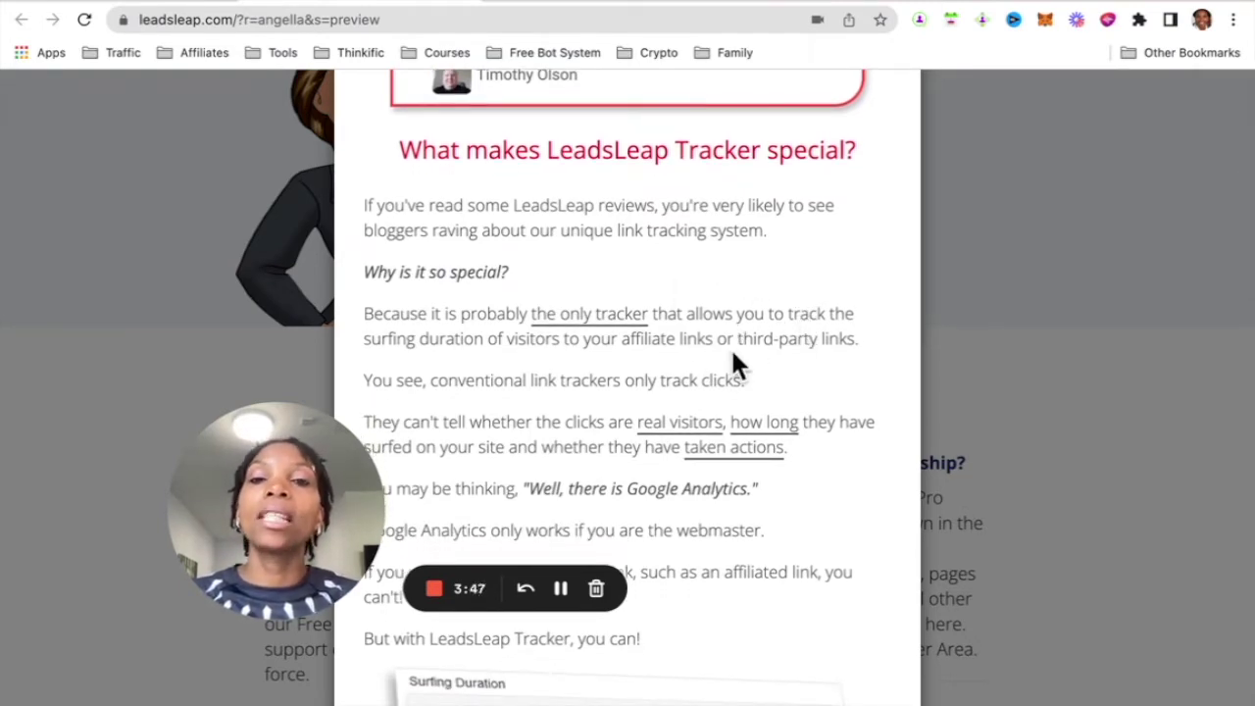
pyautogui.scroll(-1, 728, 368)
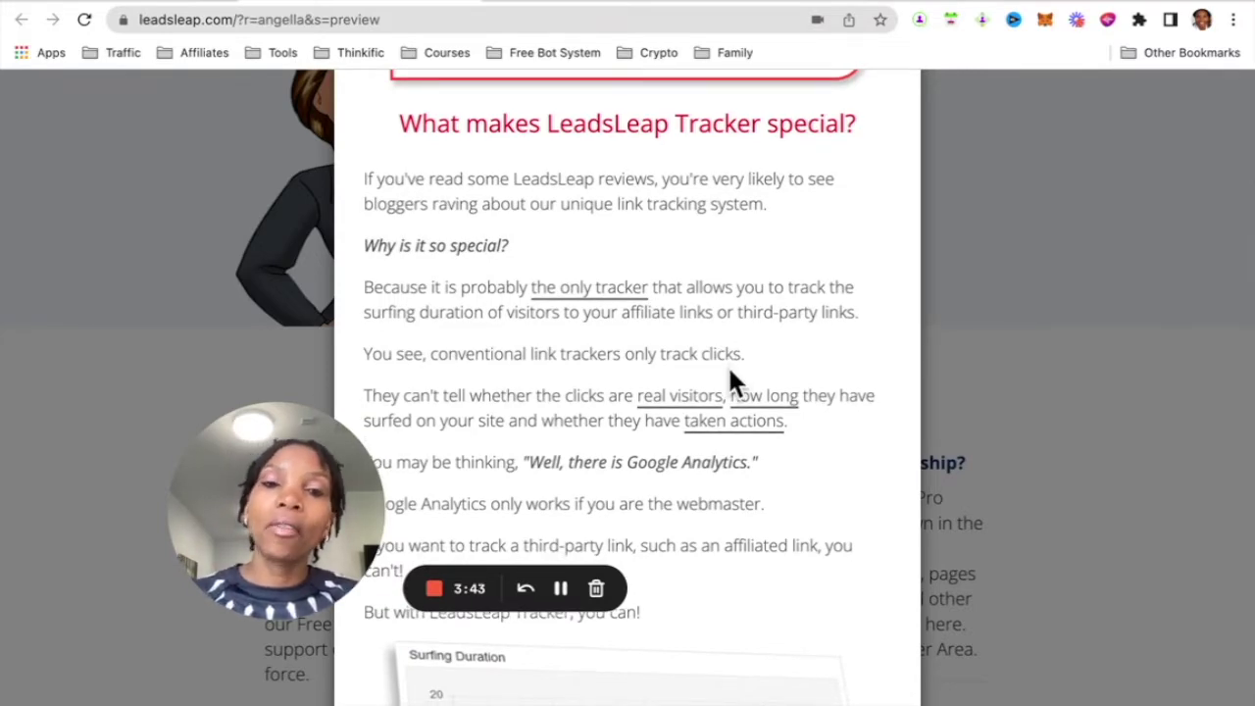
# Read the sections on why surfing duration is important and what LeadsLeap Tracker can do
pyautogui.scroll(-3, 730, 371)
pyautogui.scroll(-10, 729, 368)
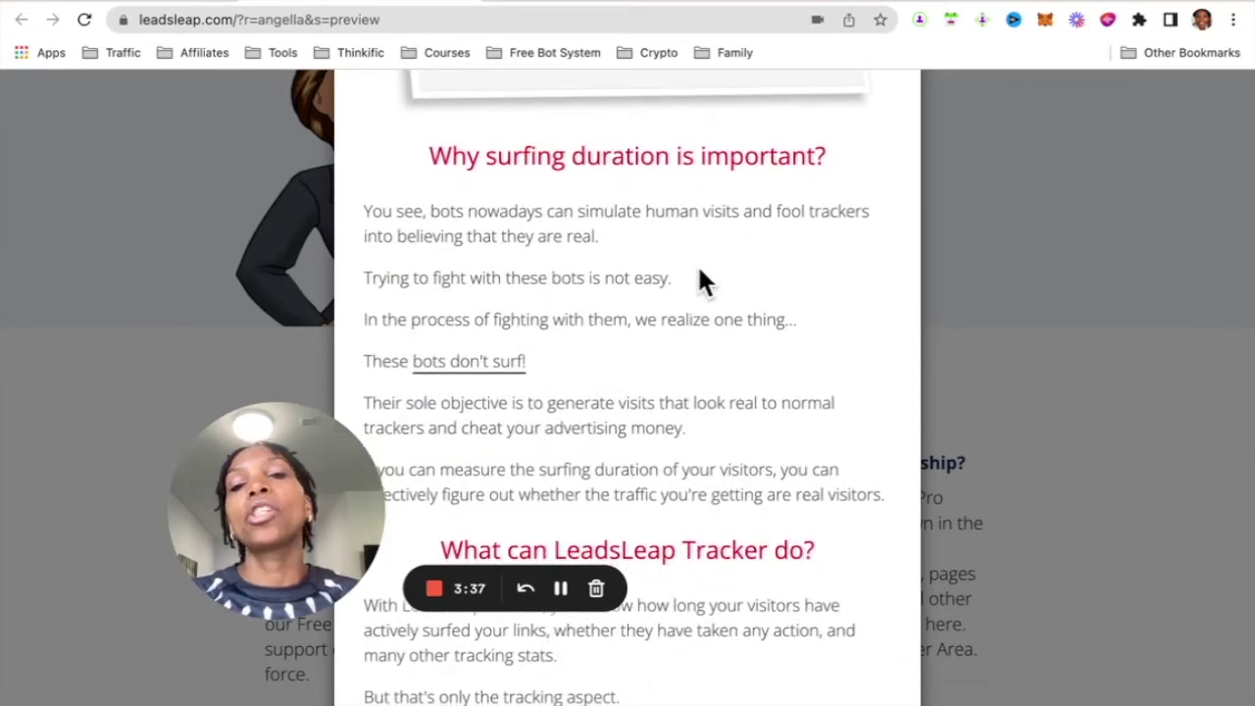
pyautogui.scroll(1, 695, 337)
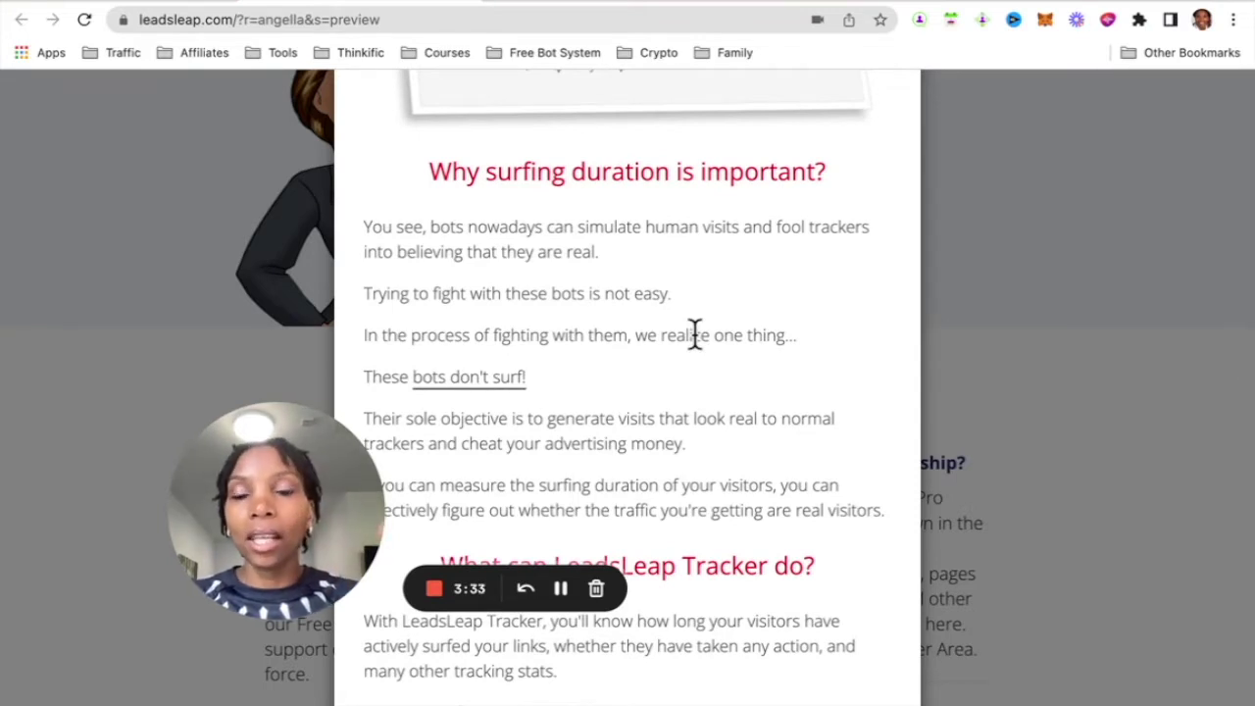
pyautogui.scroll(-1, 696, 341)
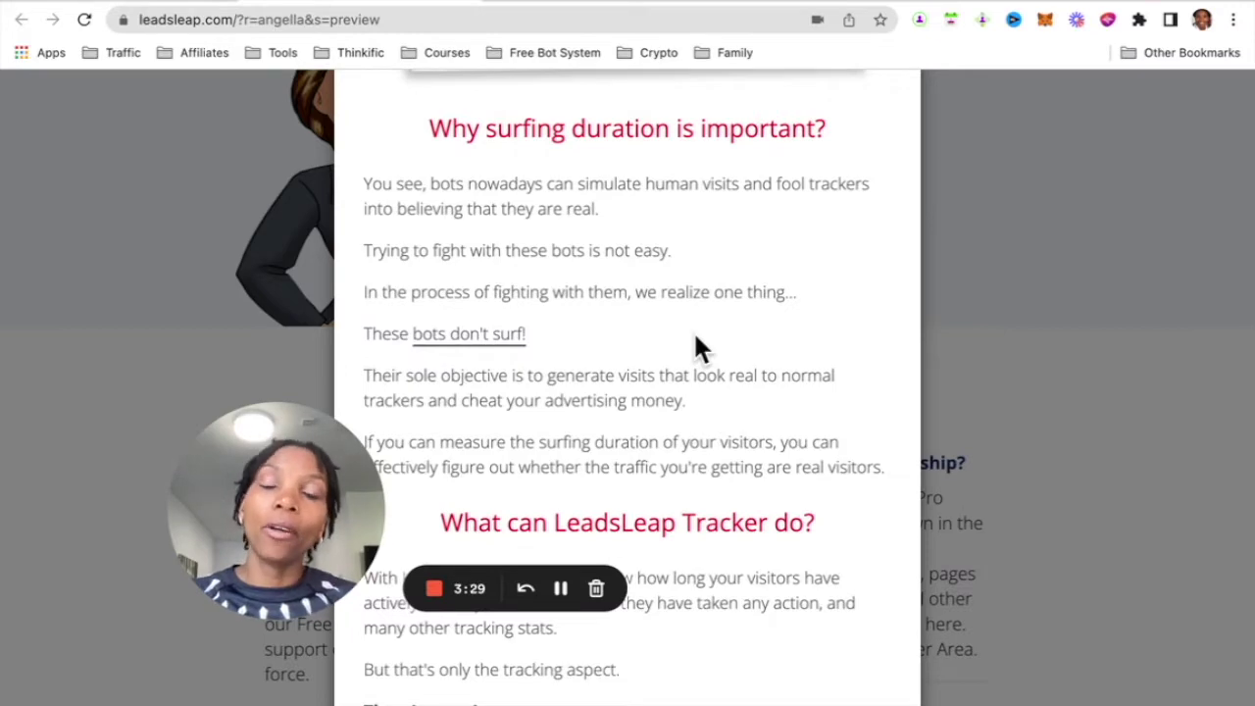
pyautogui.scroll(-1, 698, 343)
pyautogui.scroll(-5, 696, 339)
pyautogui.scroll(-4, 695, 330)
pyautogui.scroll(2, 698, 338)
pyautogui.scroll(5, 698, 343)
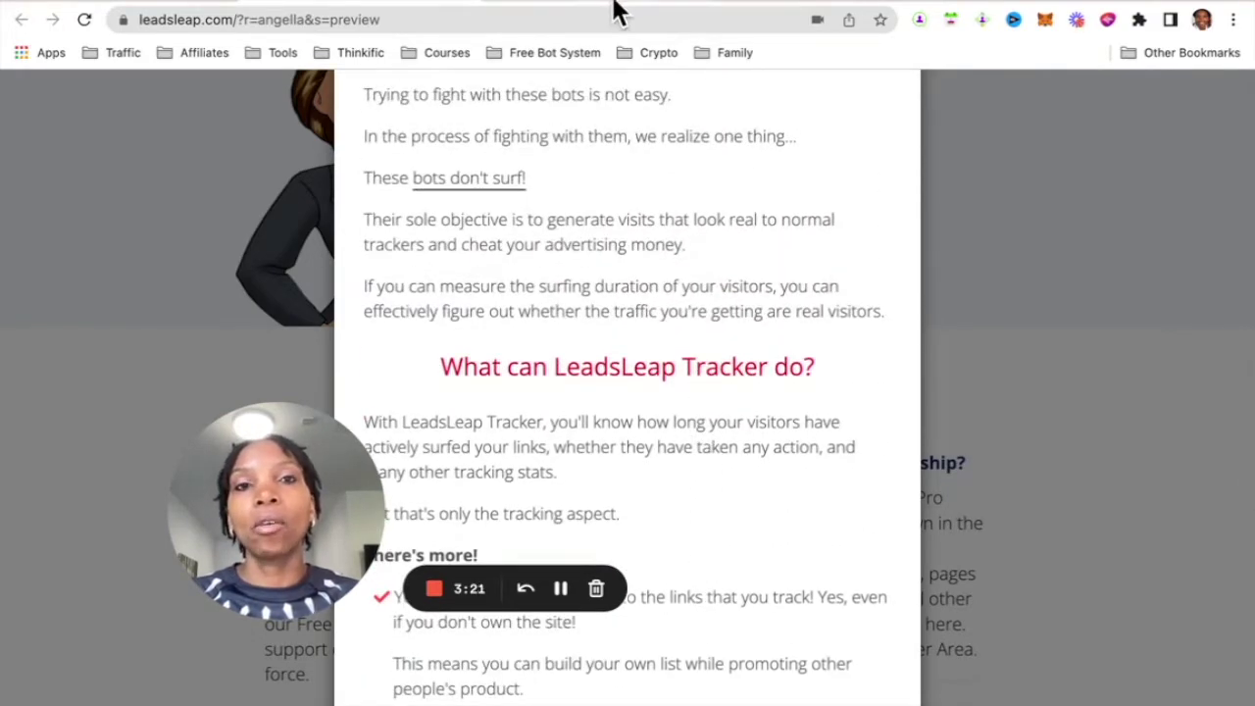
# Switch to the LeadsLeap member's area and open the Page Manager
pyautogui.click(615, 5)
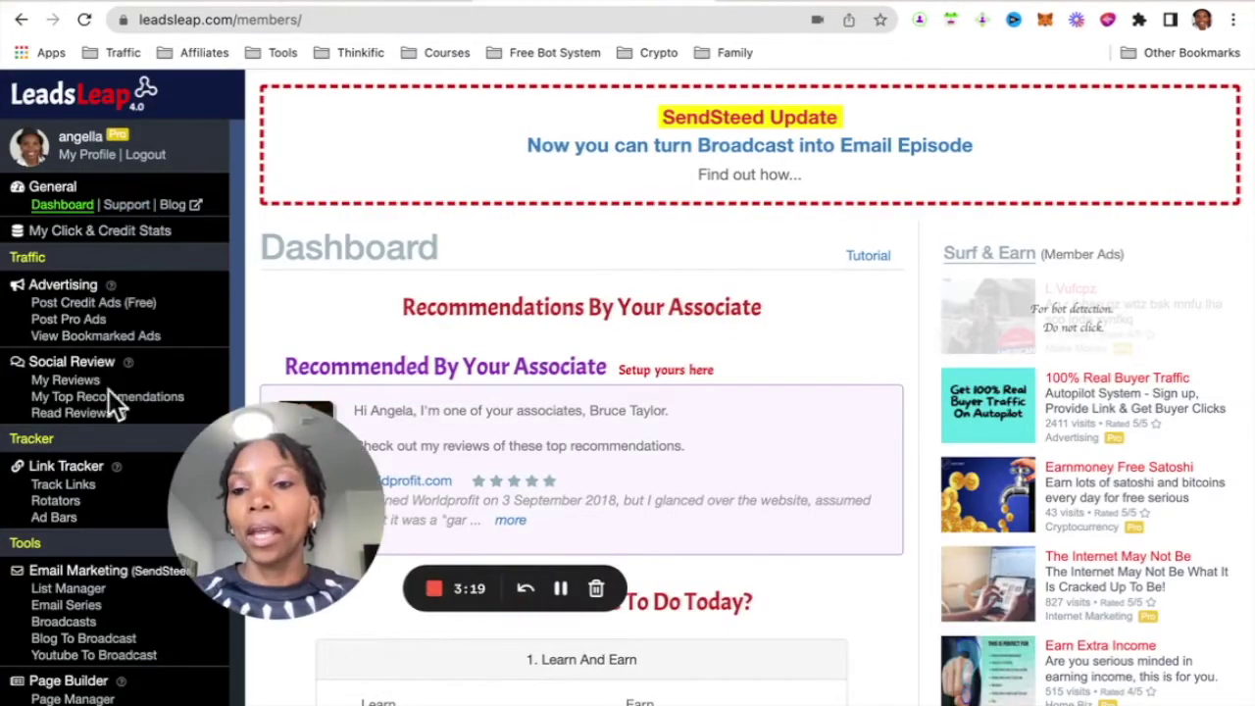
pyautogui.moveTo(288, 507); pyautogui.dragTo(583, 358)
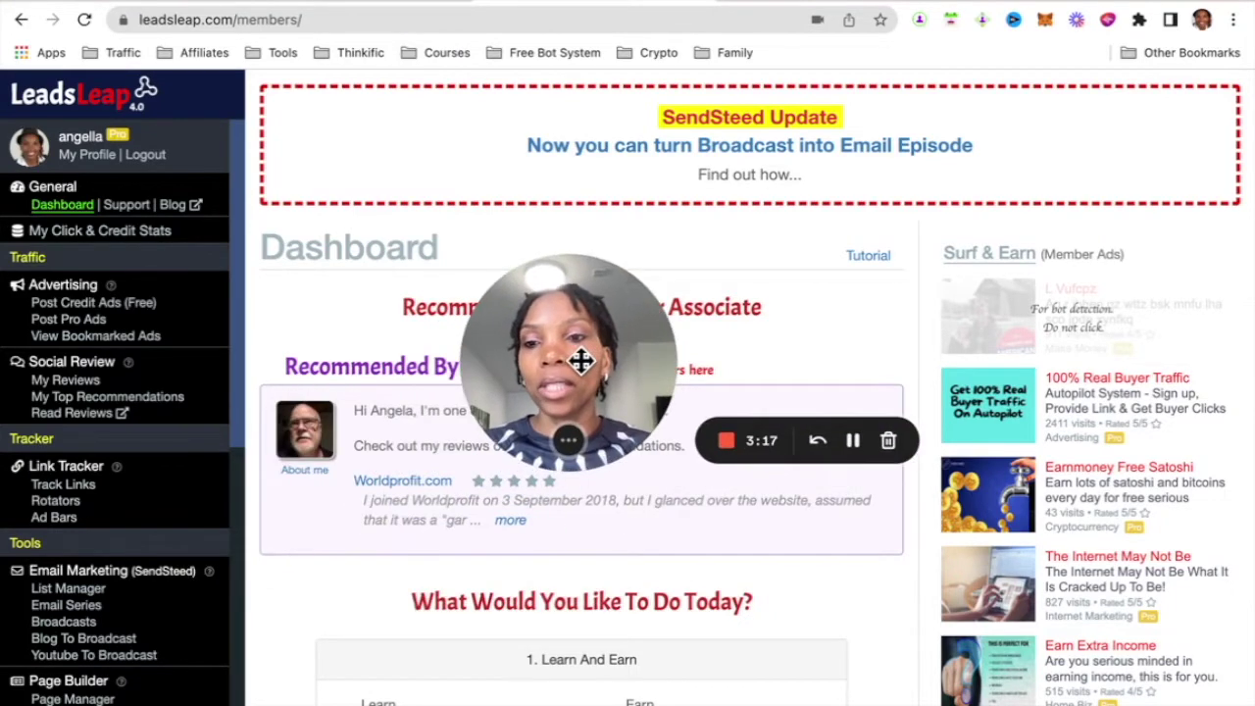
pyautogui.scroll(-3, 113, 506)
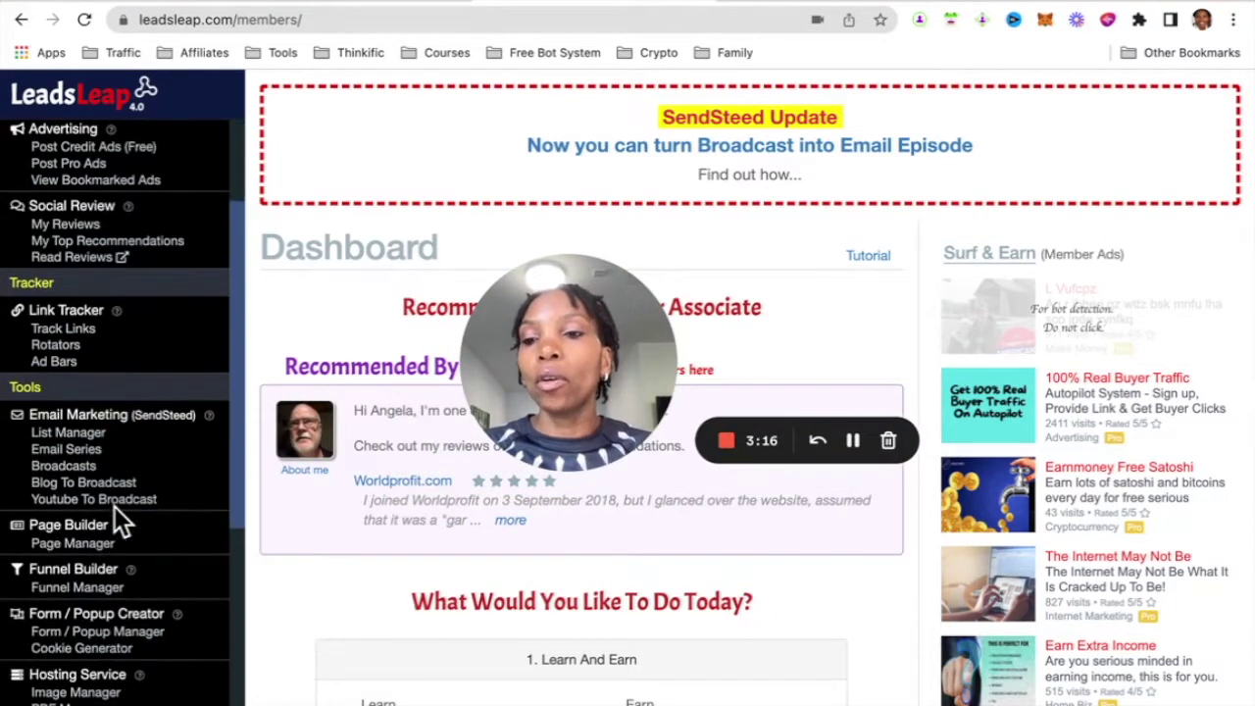
pyautogui.click(84, 547)
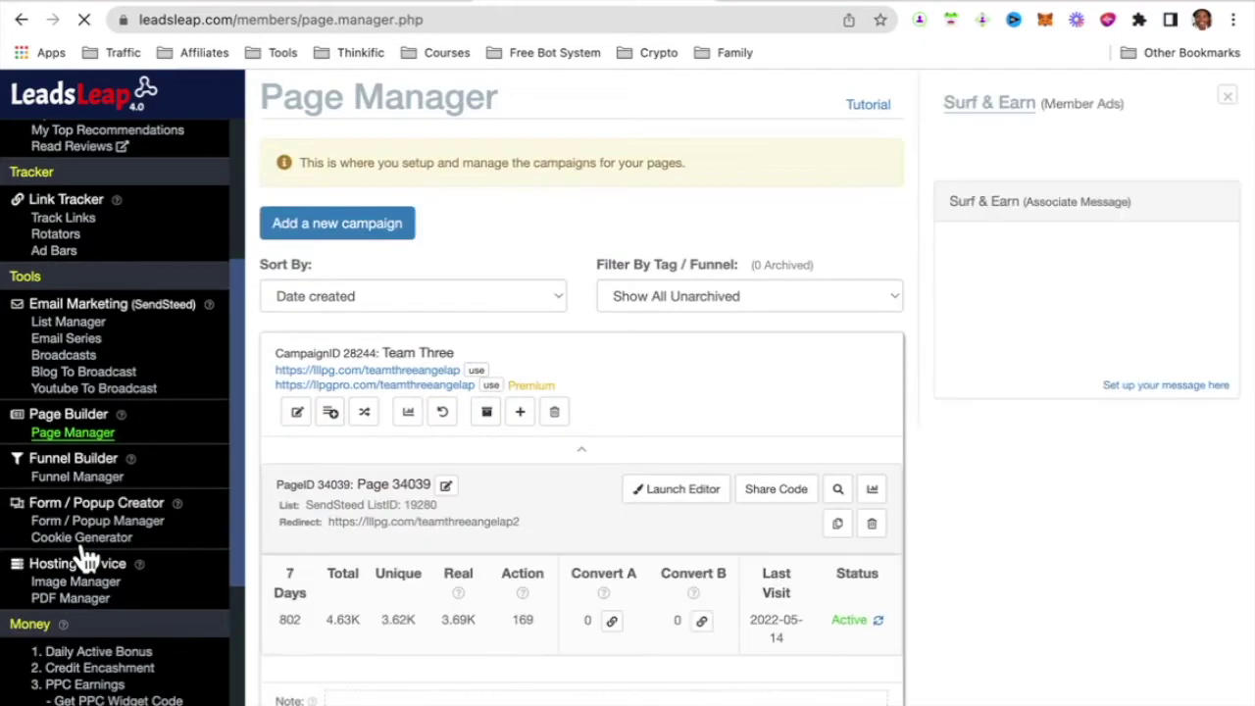
# Find the Leads Leap campaign in the Page Manager, show its consolidated traffic stats and open the shareable stats page
pyautogui.scroll(-10, 383, 454)
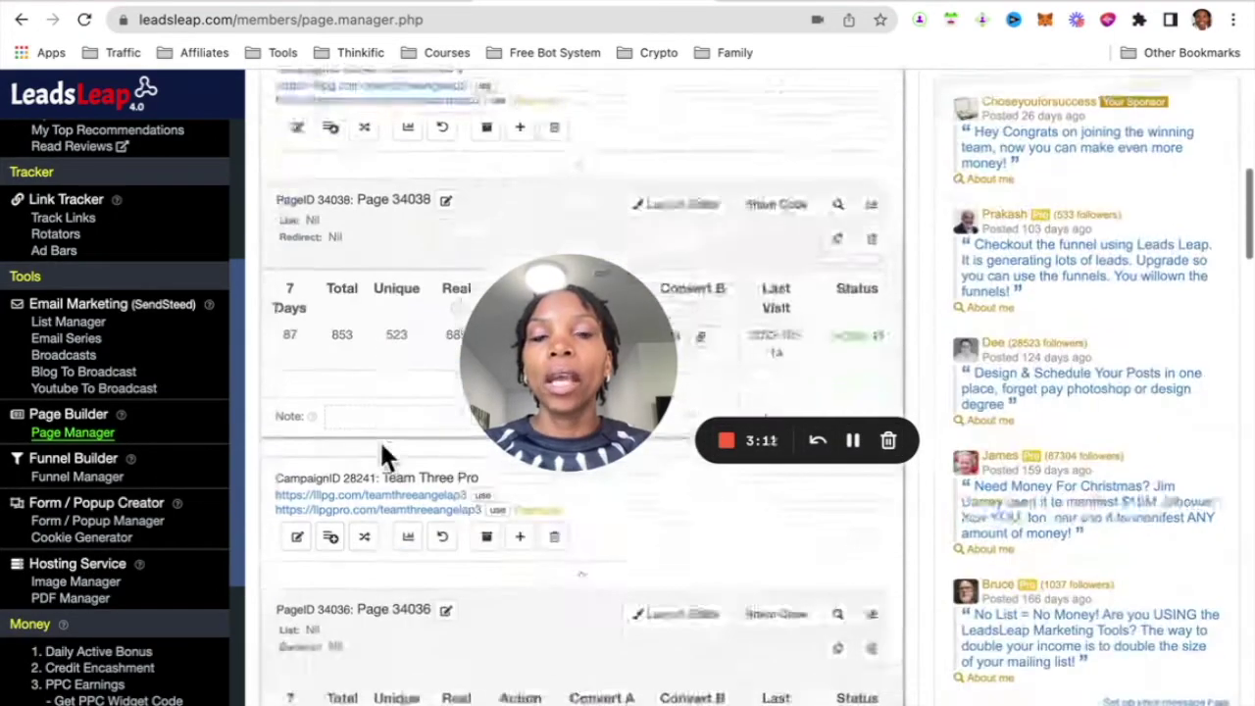
pyautogui.scroll(-4, 380, 438)
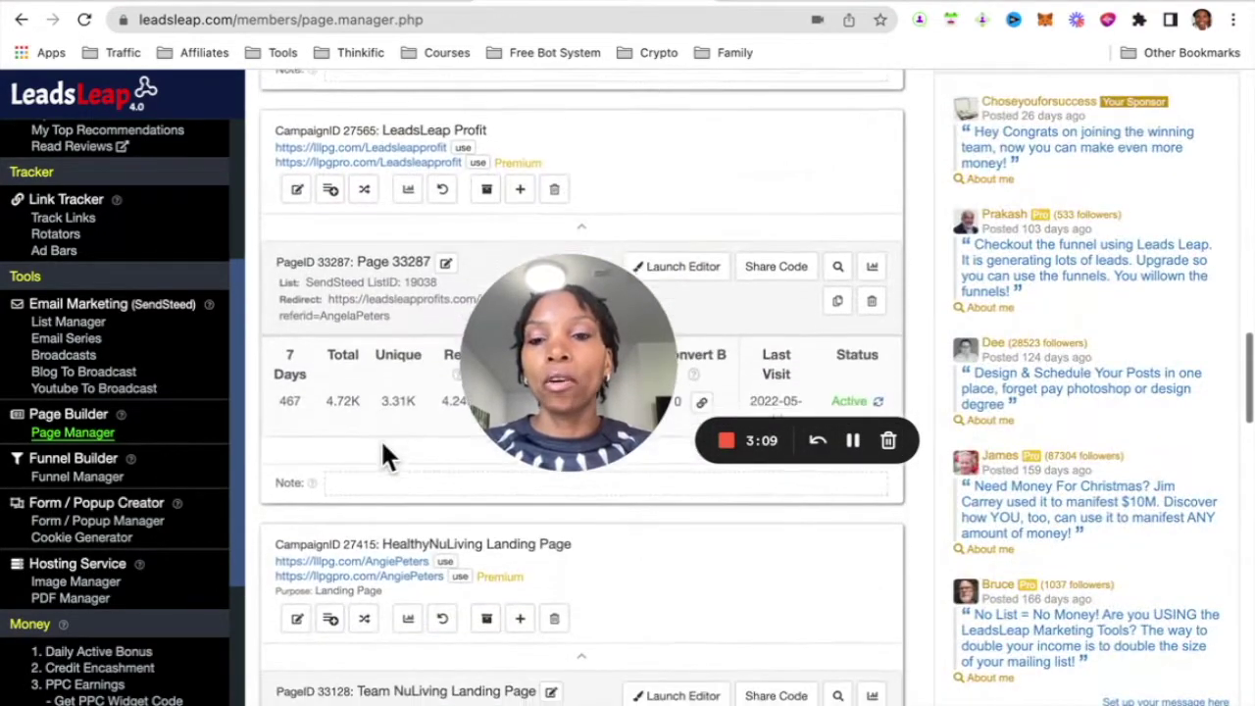
pyautogui.scroll(-8, 382, 449)
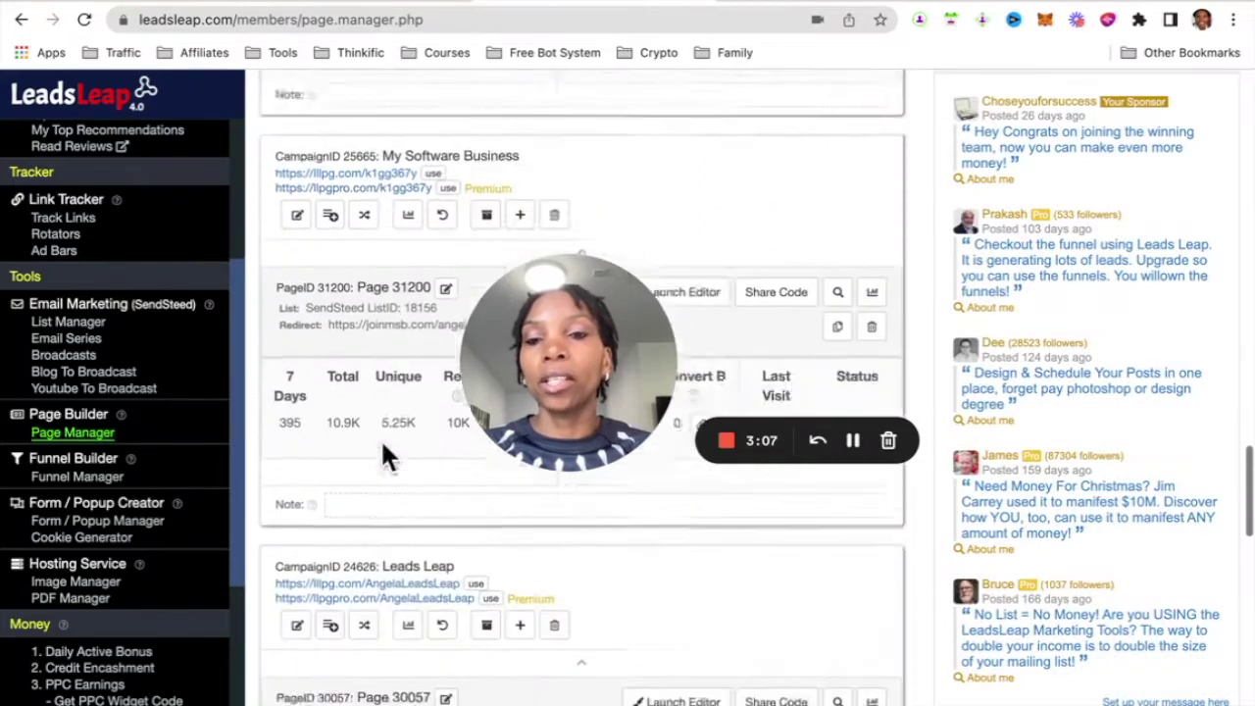
pyautogui.scroll(-1, 382, 442)
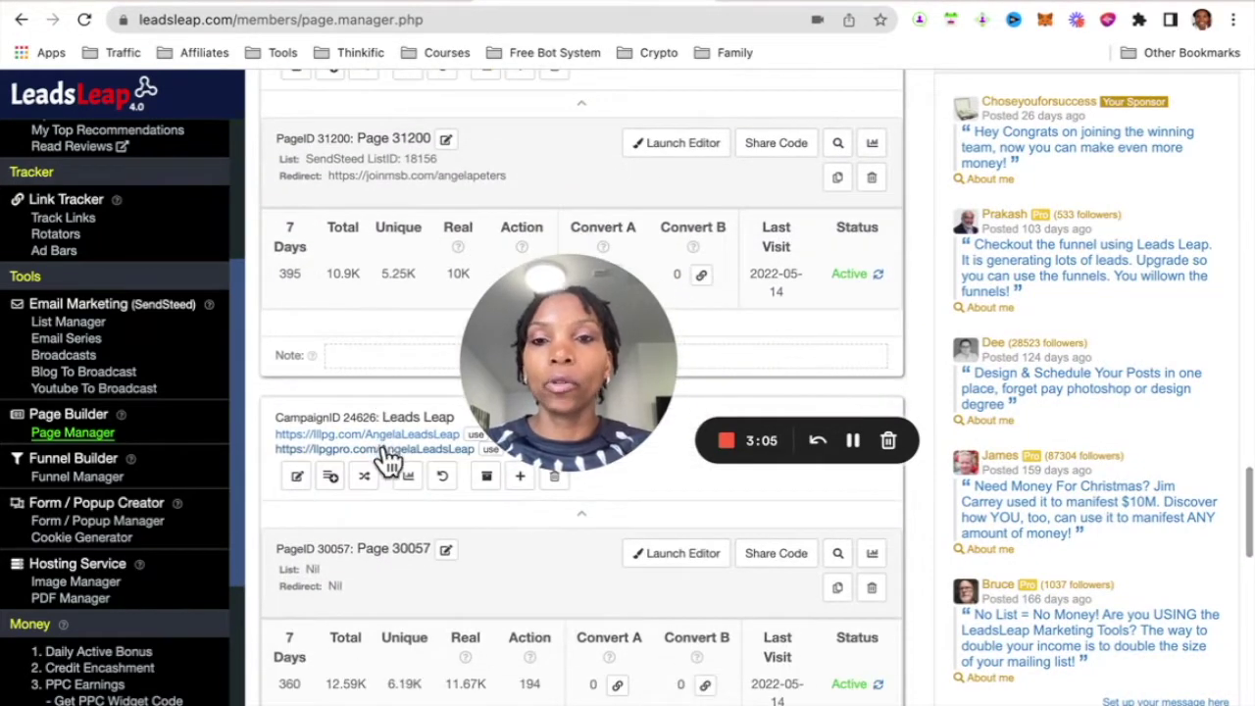
pyautogui.scroll(1, 390, 464)
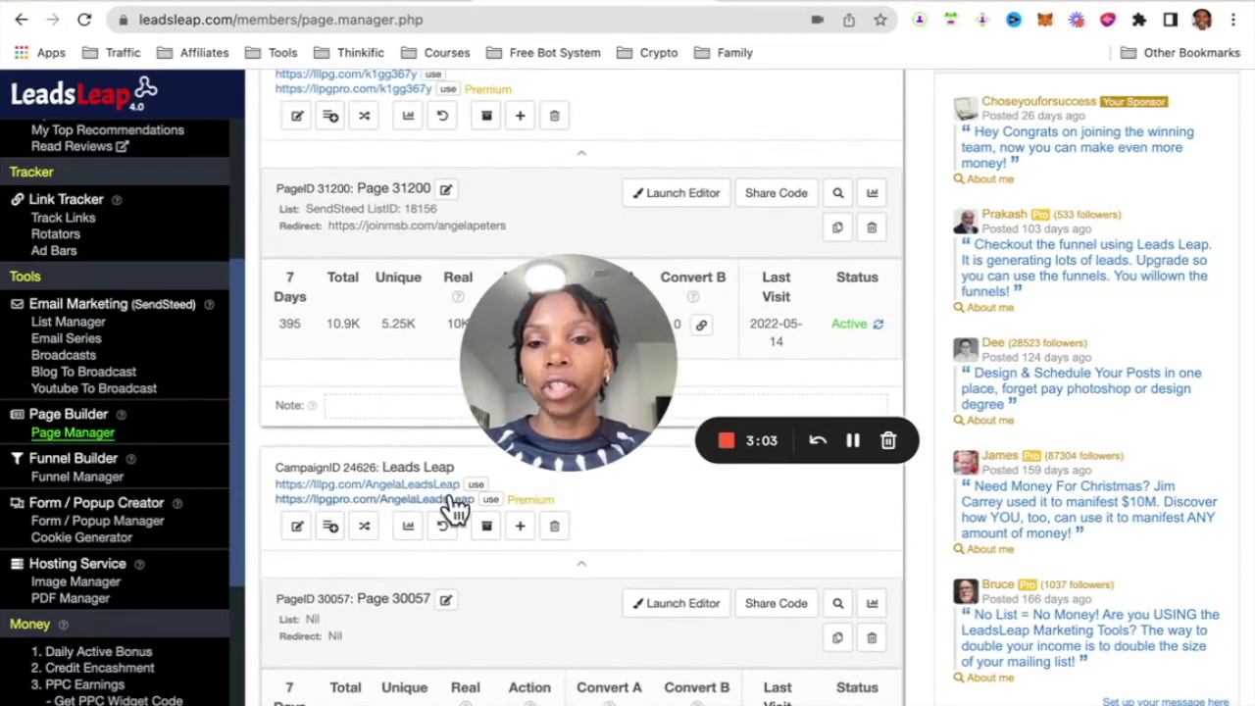
pyautogui.click(409, 529)
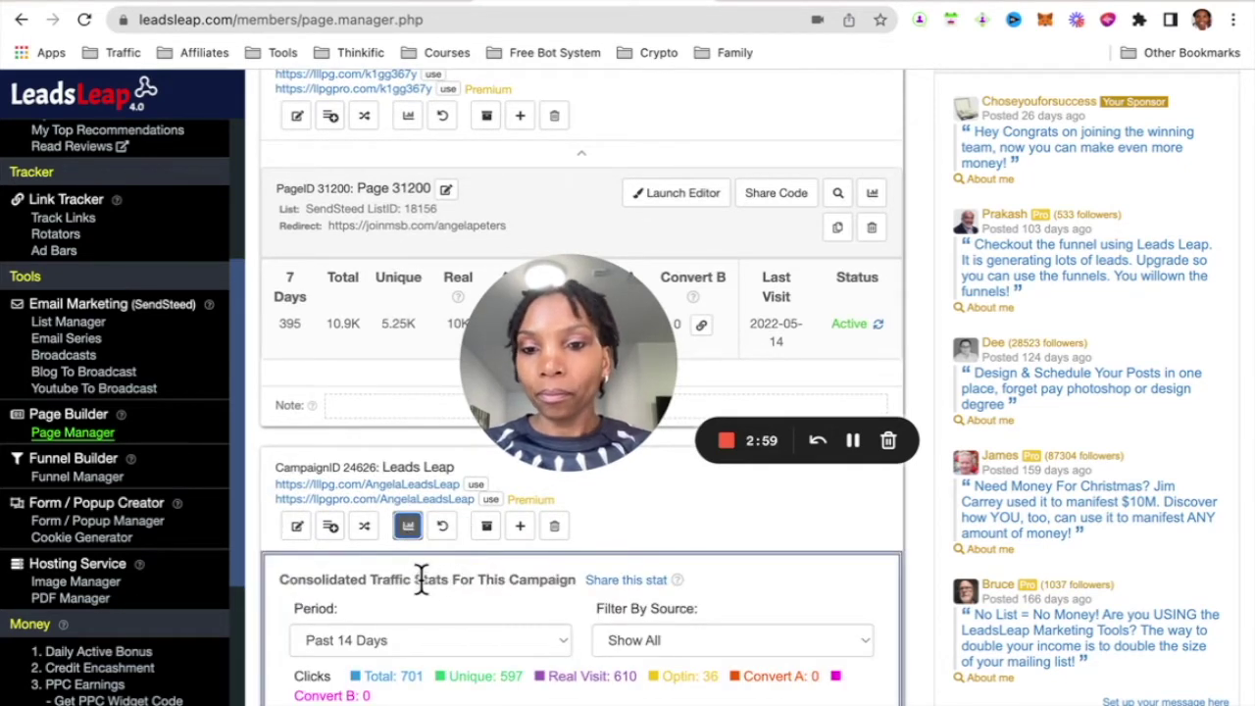
pyautogui.click(625, 582)
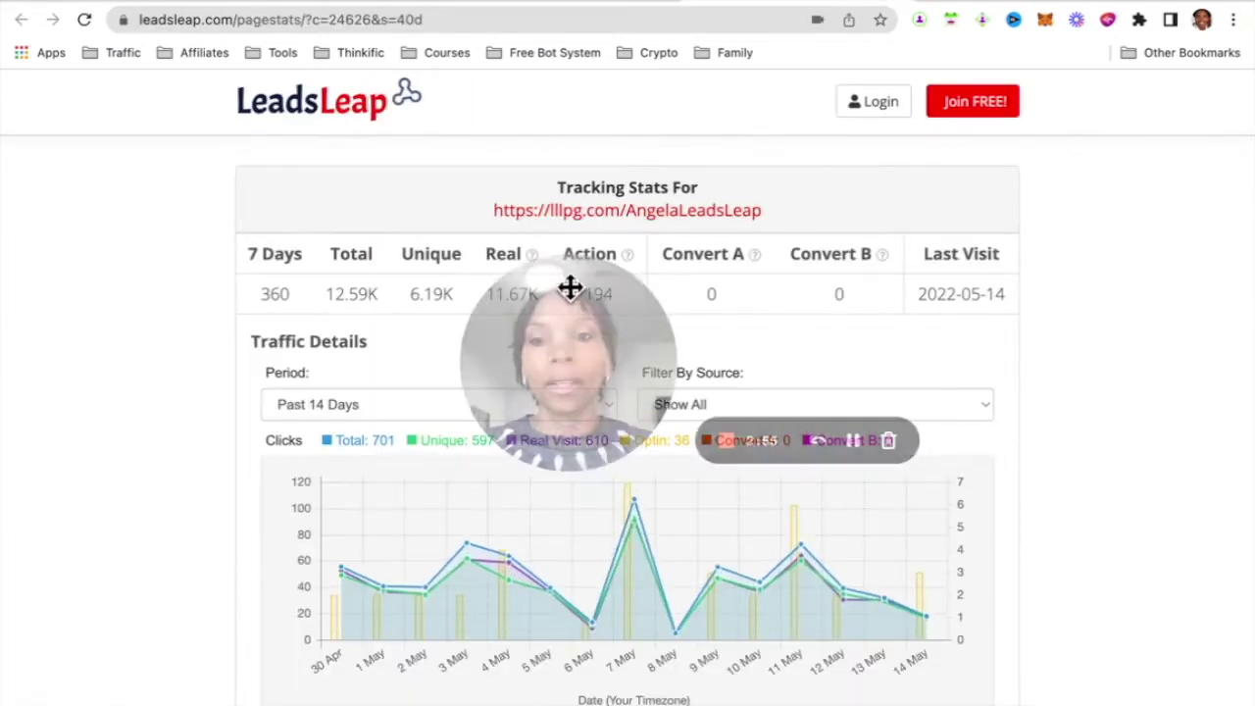
# View the landing page behind the tracked campaign link, and return to its tracking stats
pyautogui.click(677, 214)
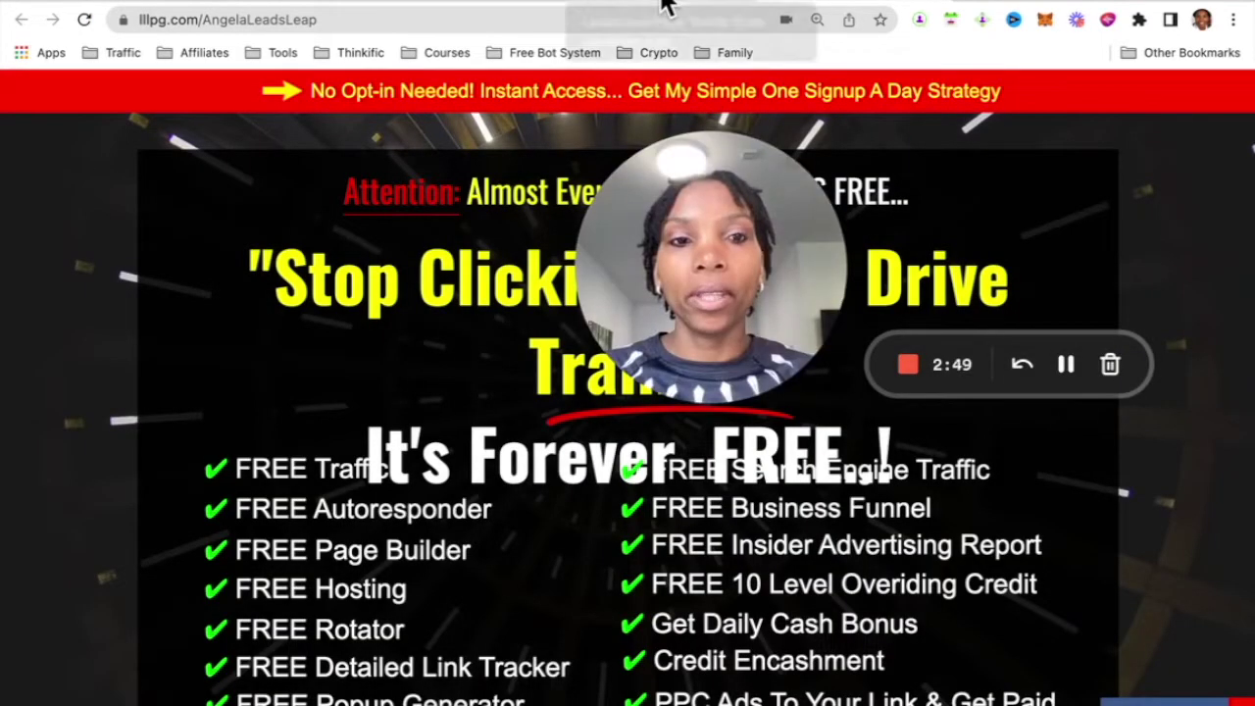
pyautogui.click(662, 5)
# Set the Traffic Details period to Past 30 Days and view the campaign's click and surfing duration charts
pyautogui.scroll(-3, 427, 379)
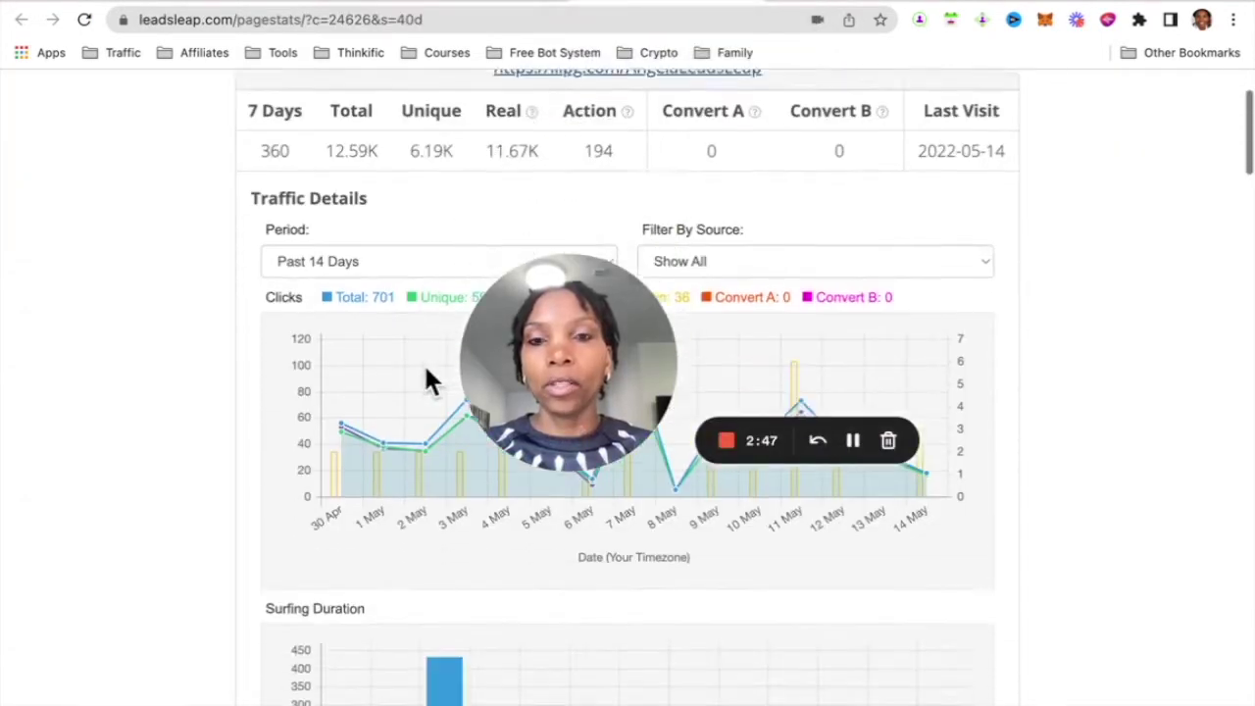
pyautogui.scroll(-1, 428, 378)
pyautogui.click(594, 147)
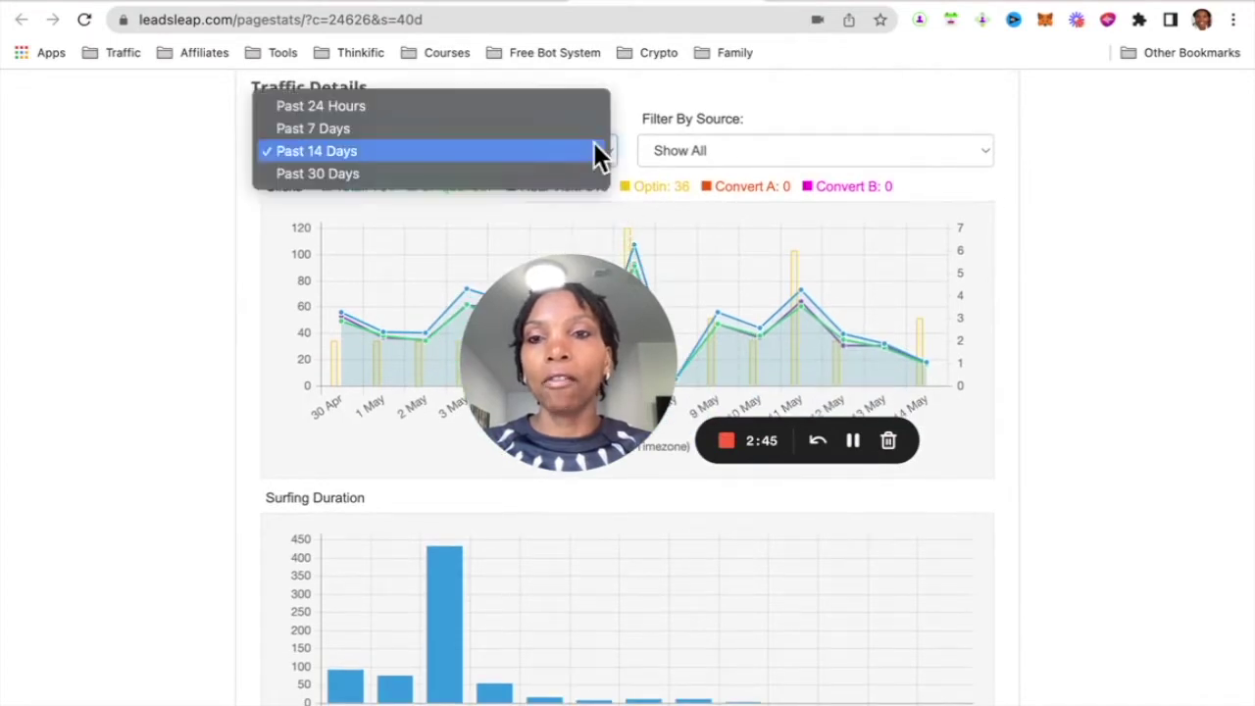
pyautogui.click(424, 174)
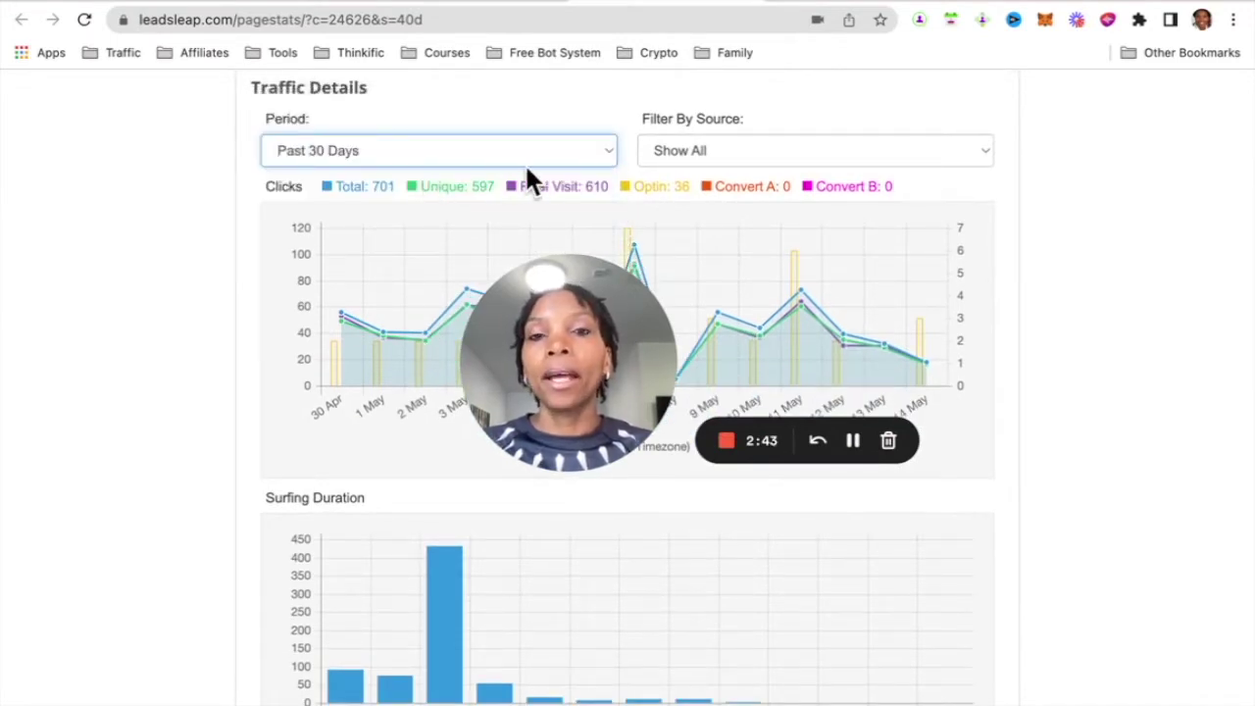
pyautogui.scroll(-1, 563, 190)
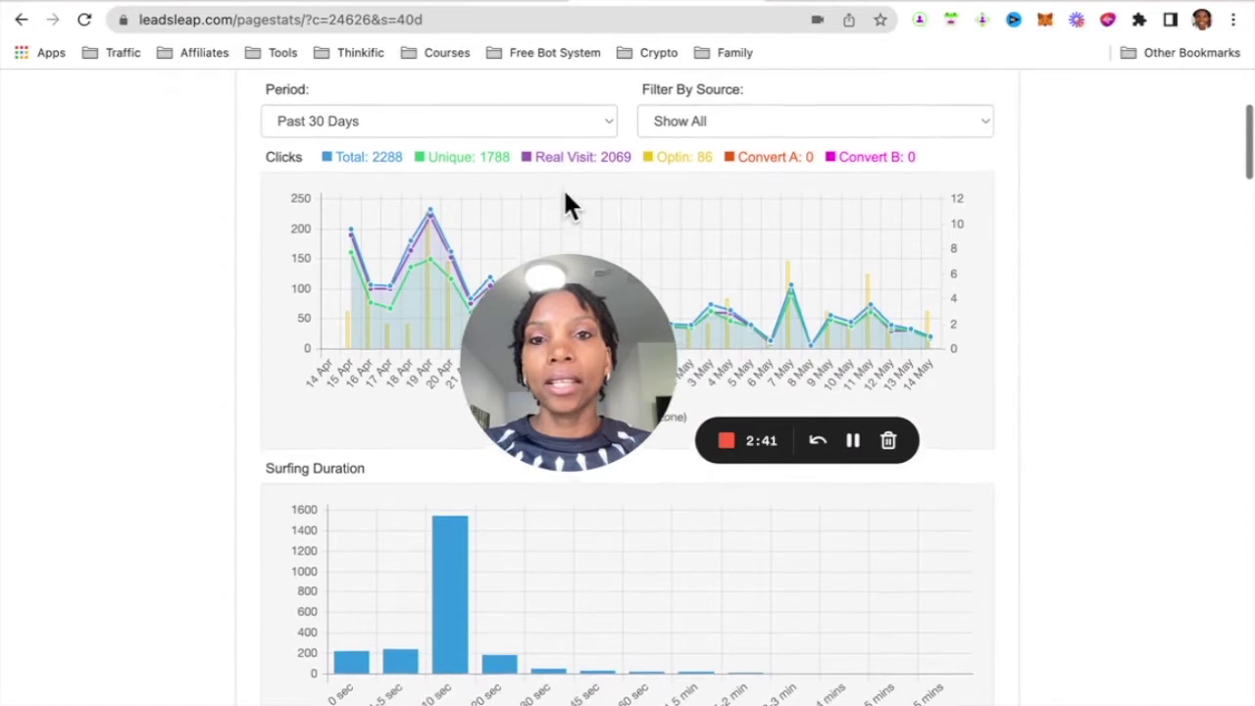
pyautogui.scroll(1, 569, 206)
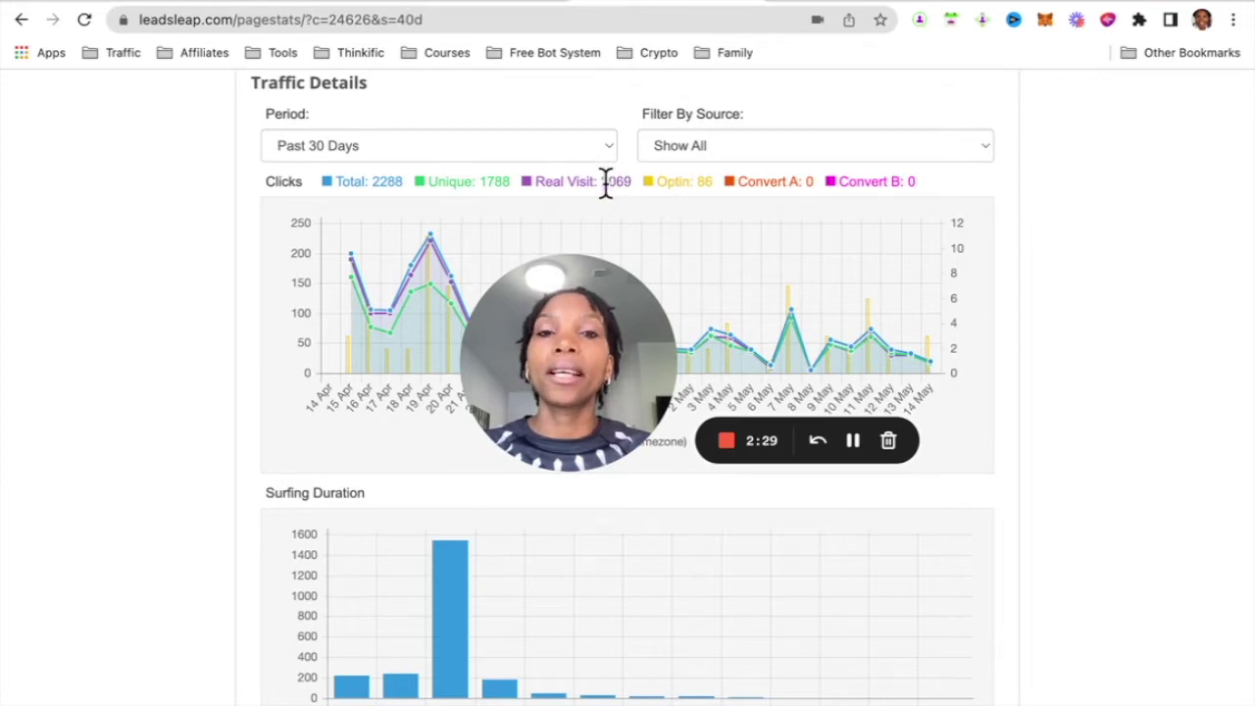
# Examine the campaign's daily clicks chart and the Surfing Duration chart for the past 30 days
pyautogui.scroll(-3, 695, 213)
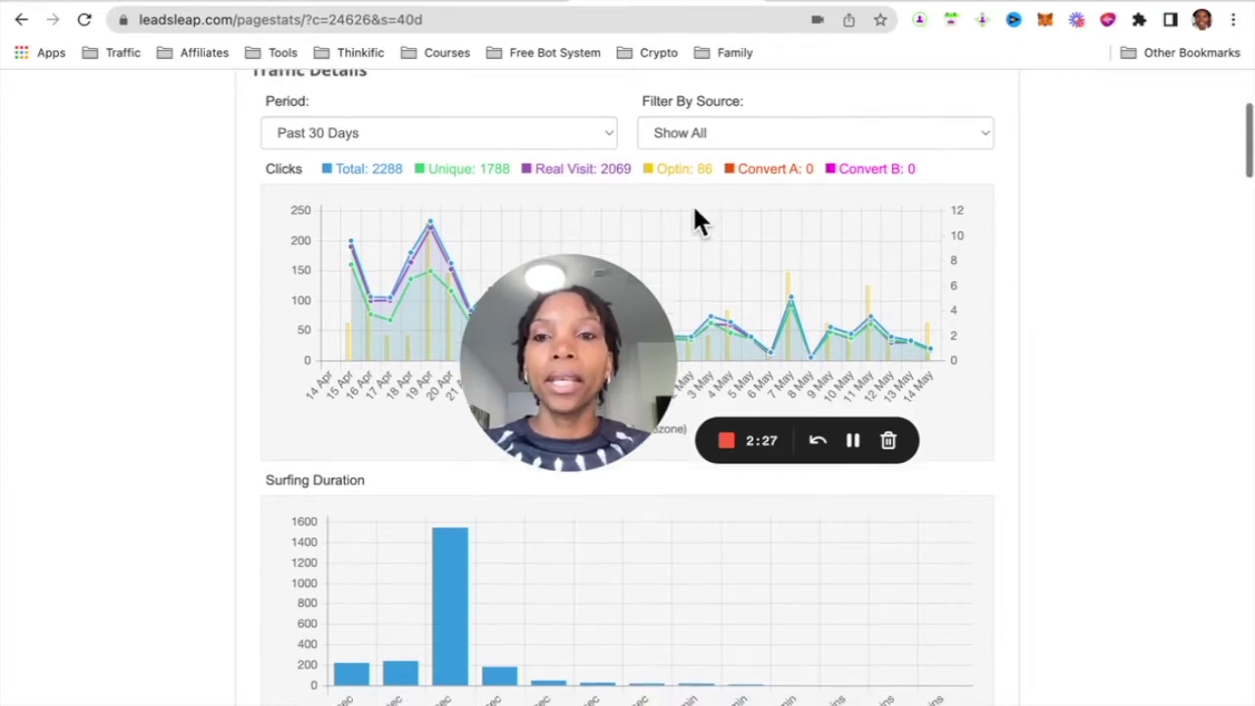
pyautogui.scroll(-2, 695, 214)
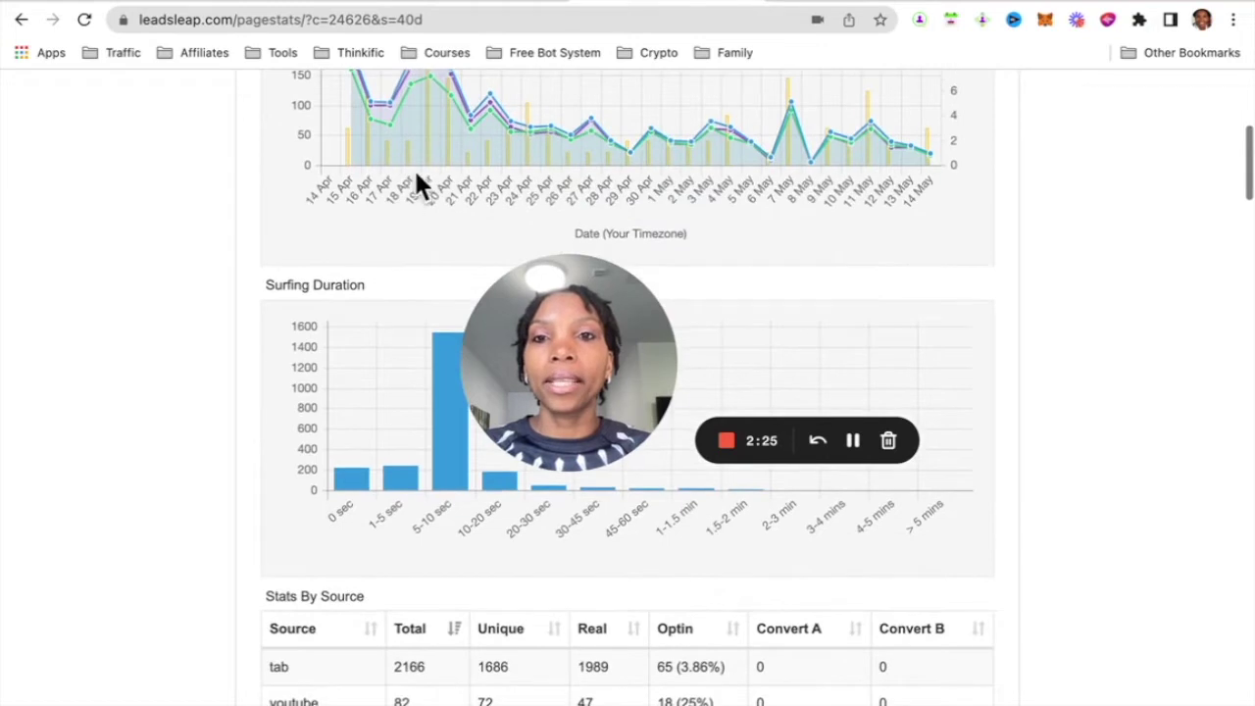
pyautogui.scroll(2, 710, 200)
pyautogui.scroll(1, 706, 184)
pyautogui.moveTo(429, 127)
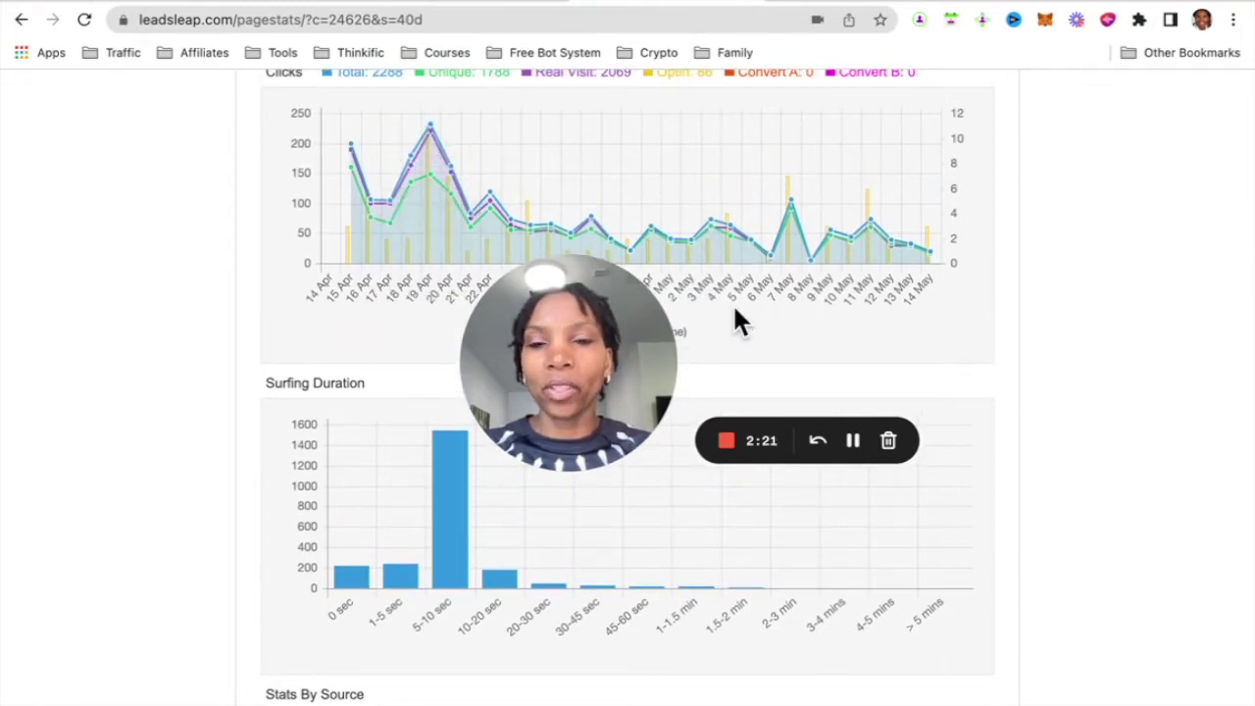
pyautogui.scroll(-6, 735, 313)
pyautogui.scroll(-1, 735, 313)
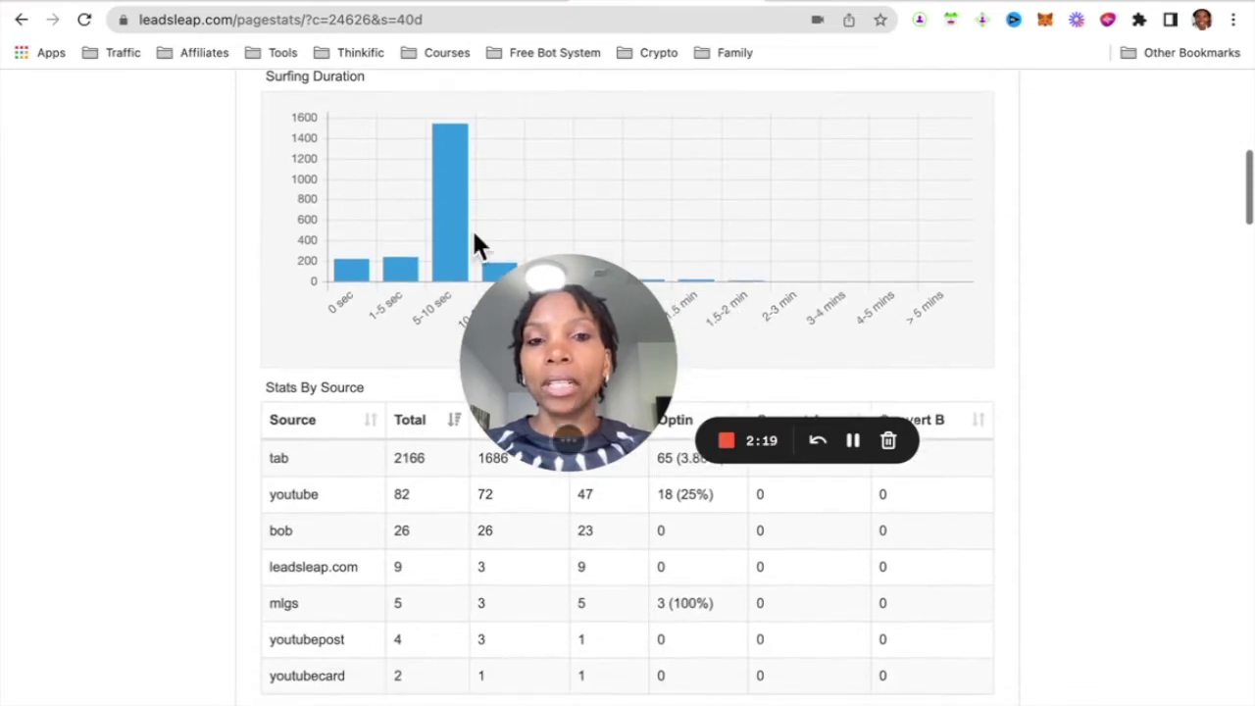
pyautogui.moveTo(450, 162)
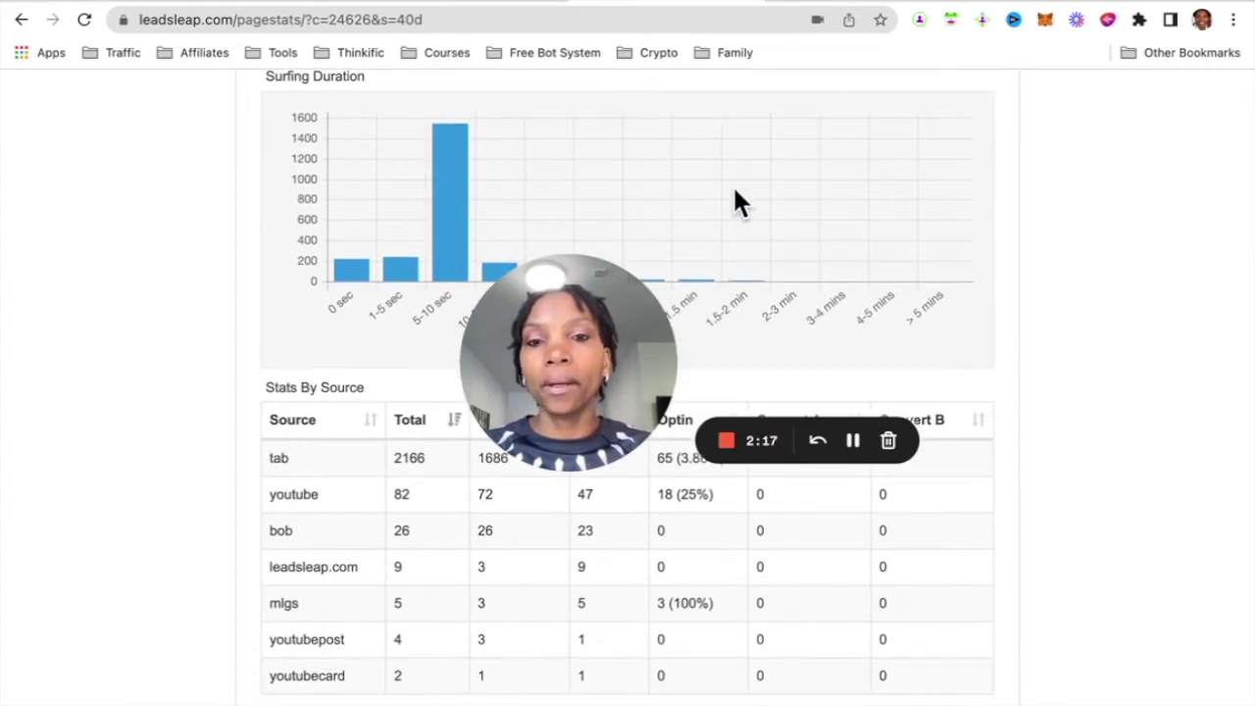
# Examine the Stats By Source table, comparing total, unique and real visits and opt-ins for each traffic source
pyautogui.scroll(-5, 736, 192)
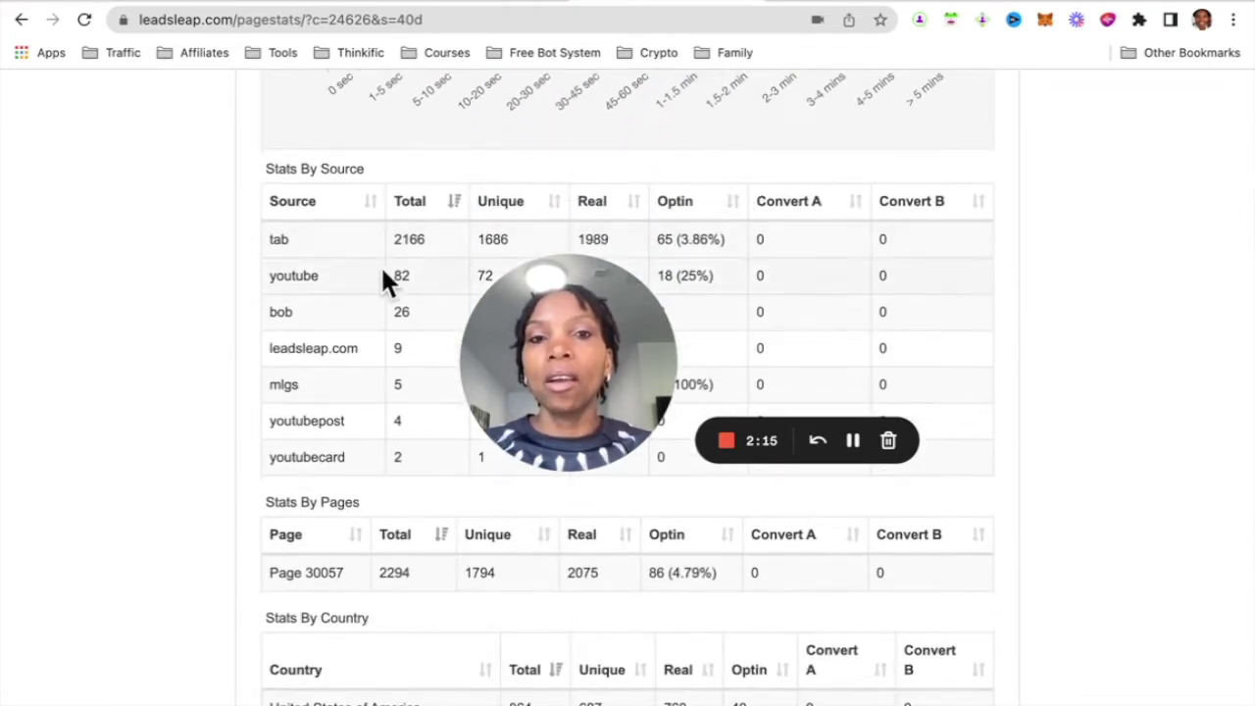
pyautogui.moveTo(588, 328); pyautogui.dragTo(446, 577)
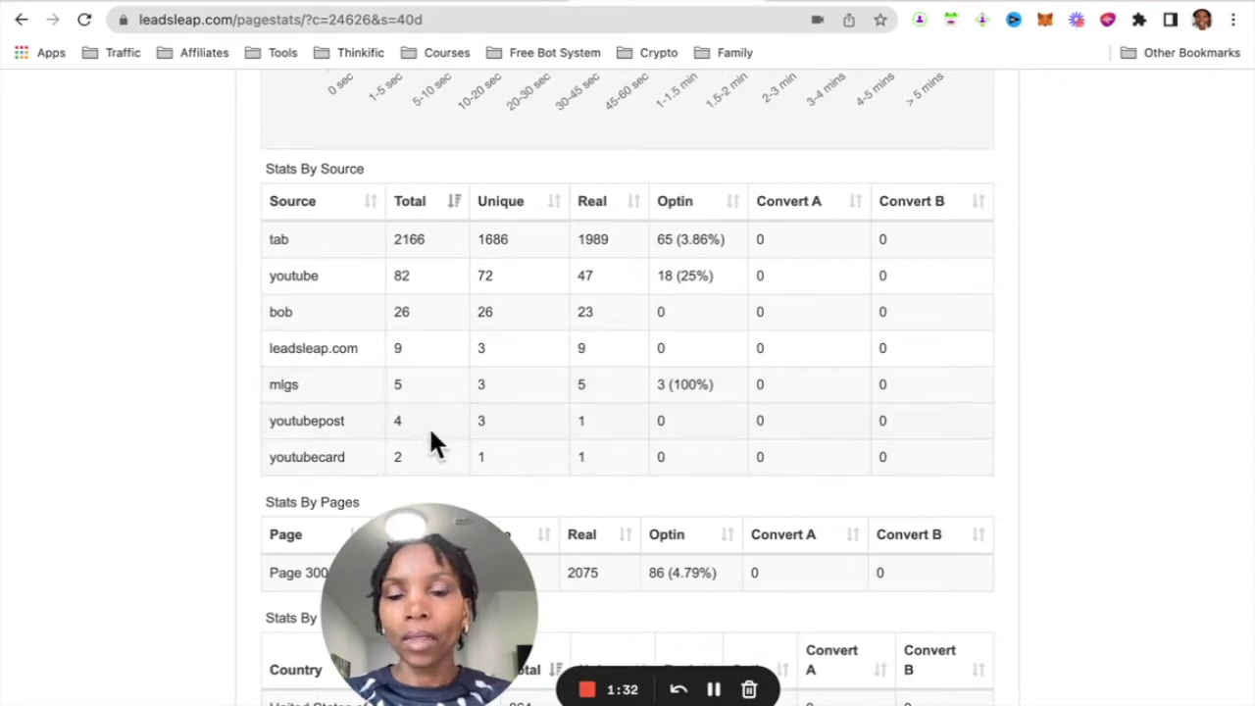
pyautogui.scroll(-2, 610, 285)
pyautogui.scroll(15, 610, 274)
pyautogui.scroll(-9, 591, 312)
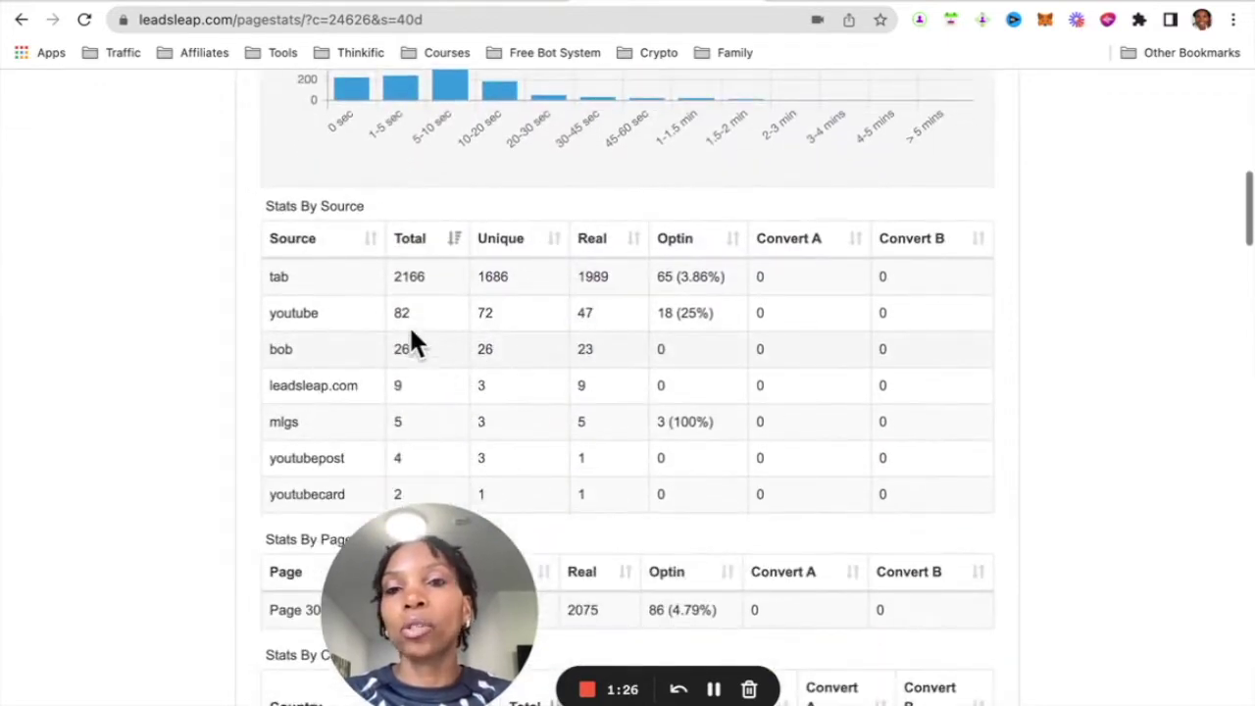
pyautogui.scroll(1, 544, 226)
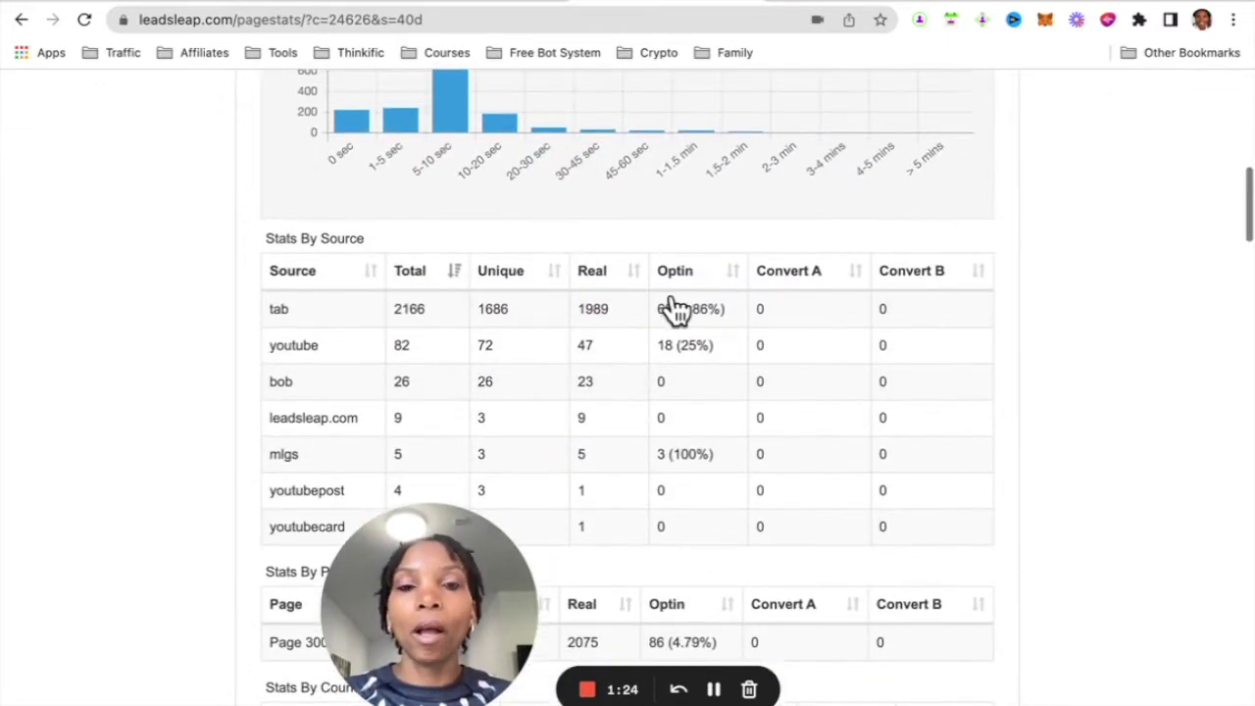
# Return to the LeadsLeap member's area, open the List Manager and show the subscribers of the My Software Business list
pyautogui.click(516, 10)
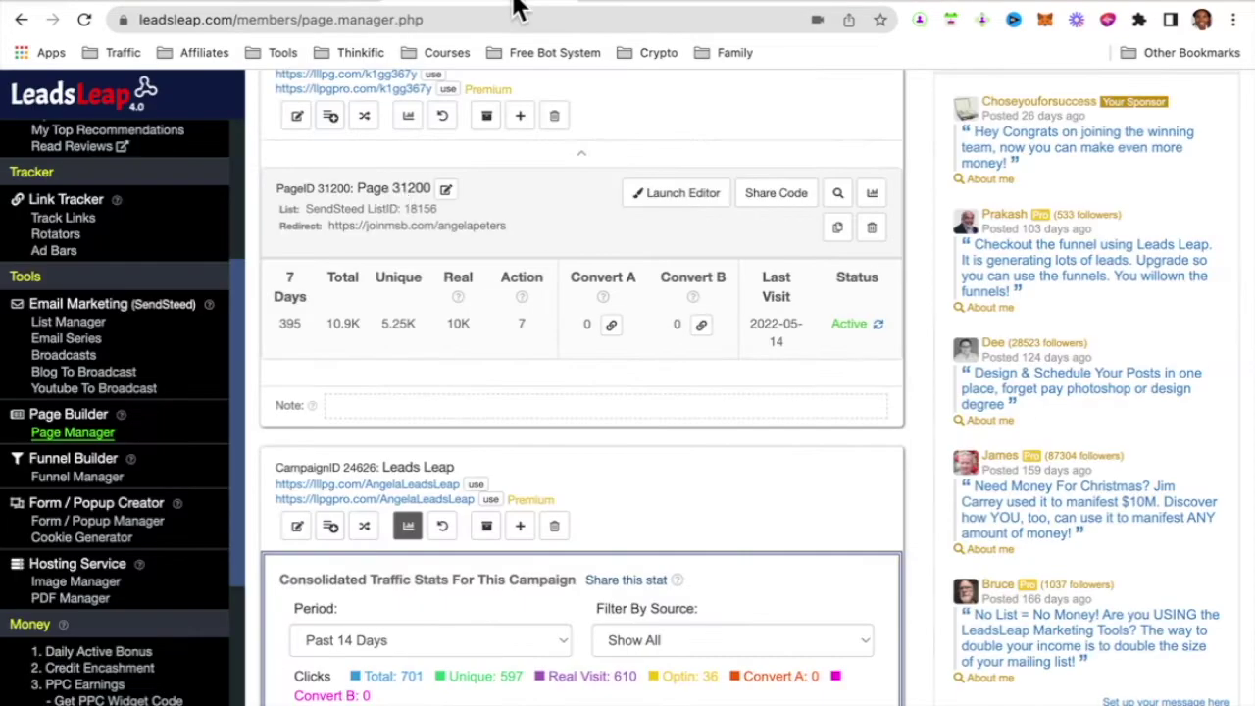
pyautogui.click(69, 323)
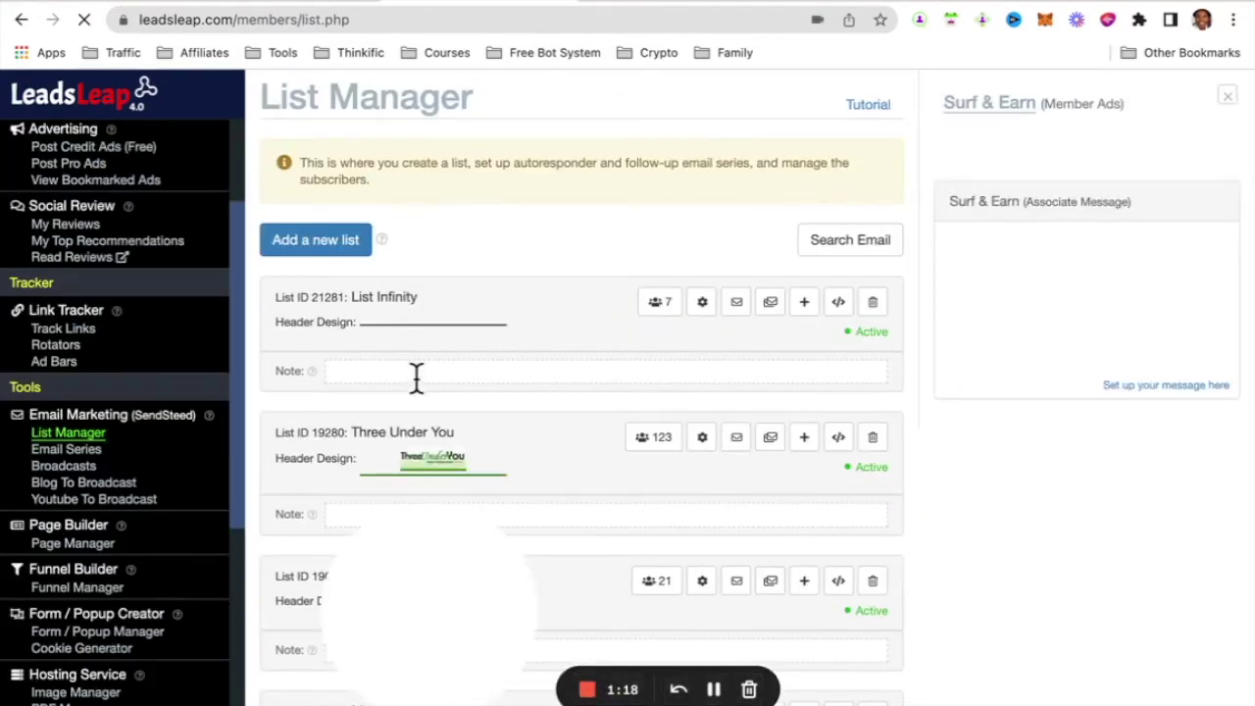
pyautogui.scroll(-1, 415, 374)
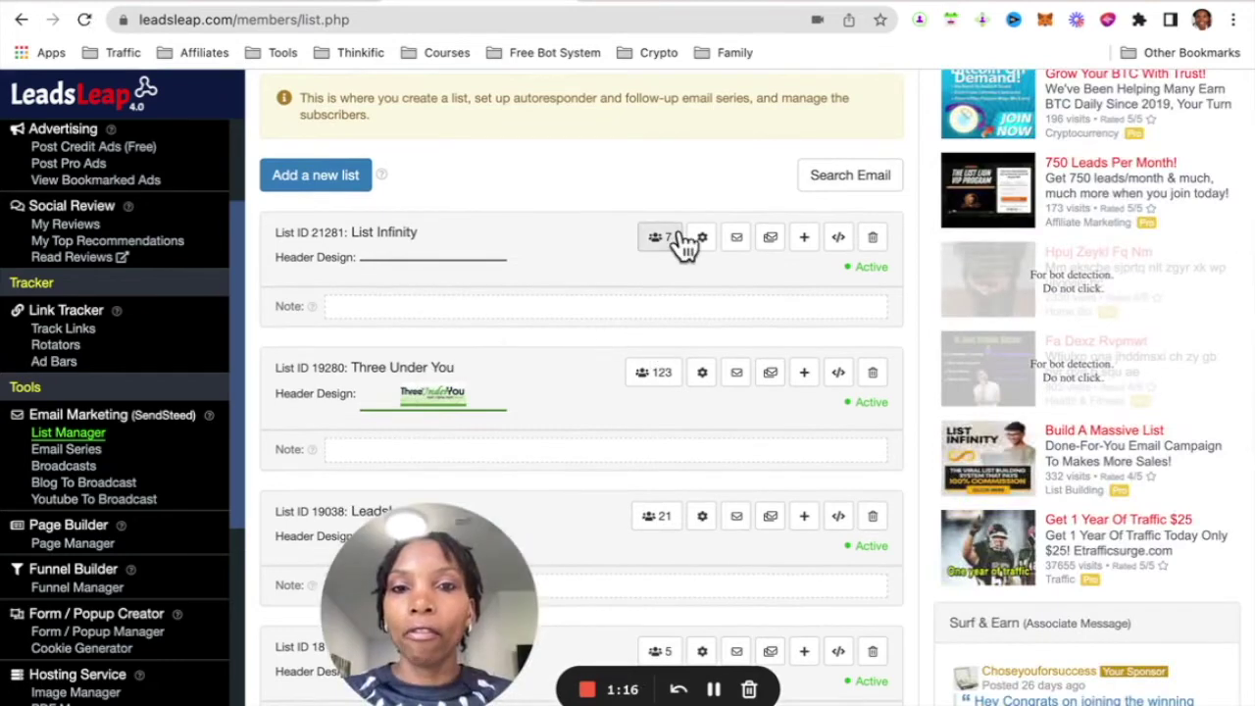
pyautogui.scroll(-3, 644, 334)
pyautogui.scroll(-3, 647, 348)
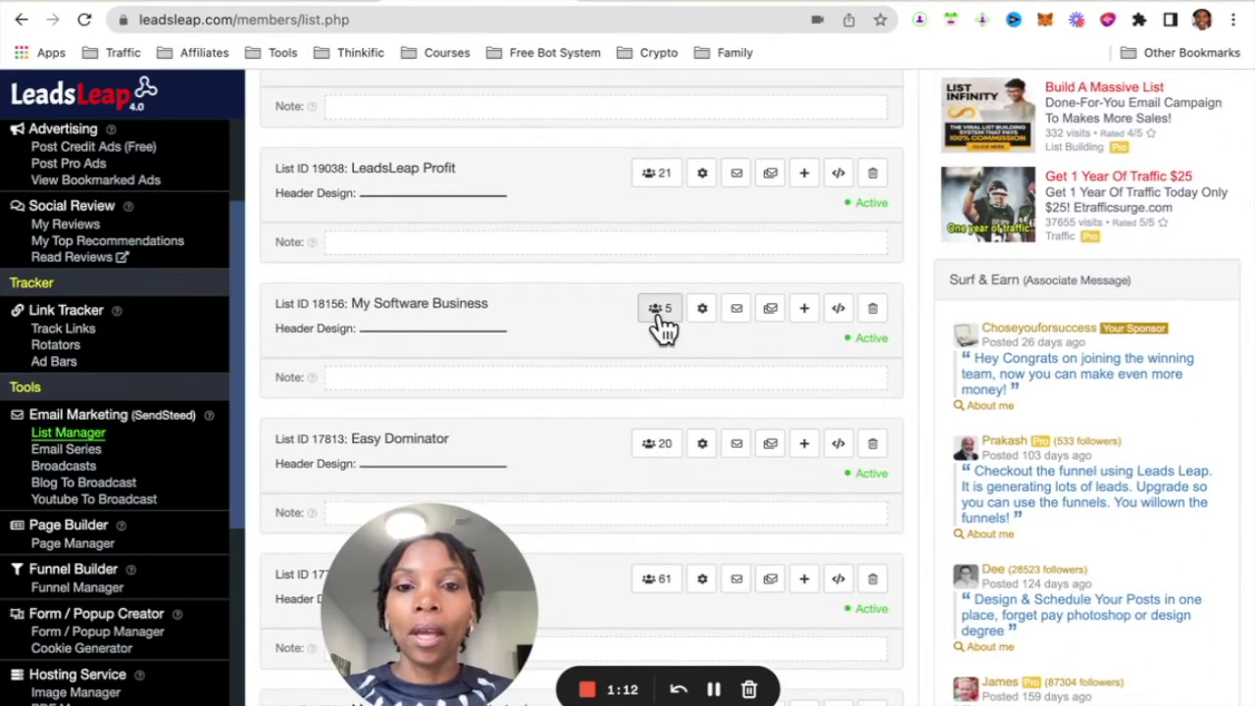
pyautogui.click(659, 312)
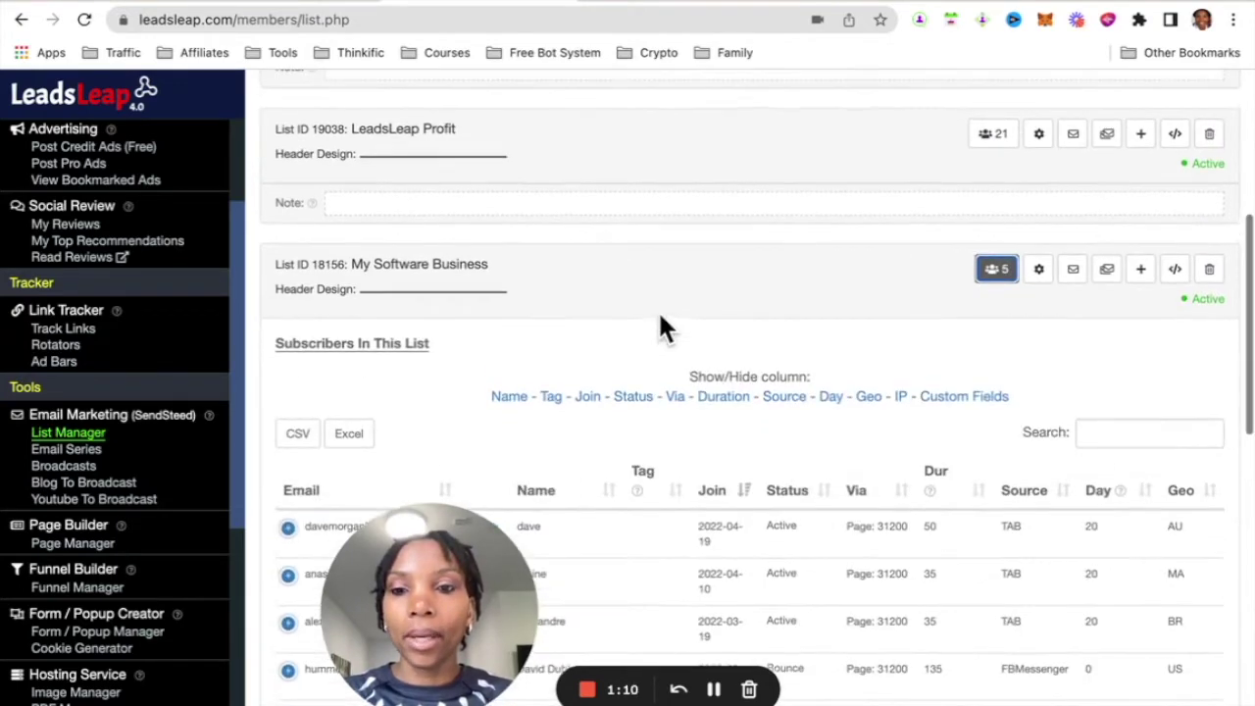
pyautogui.moveTo(442, 569); pyautogui.dragTo(395, 569)
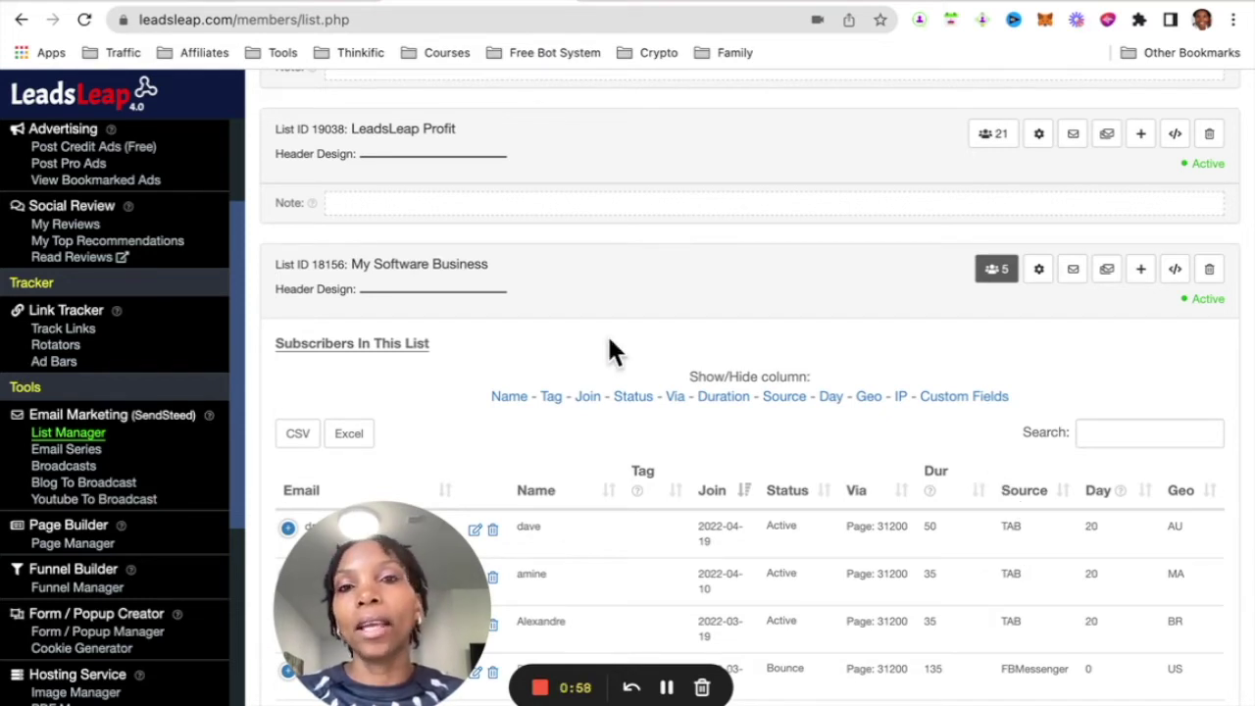
# Open the Track Links page, view the form for adding a new track link and close it without adding one
pyautogui.click(65, 330)
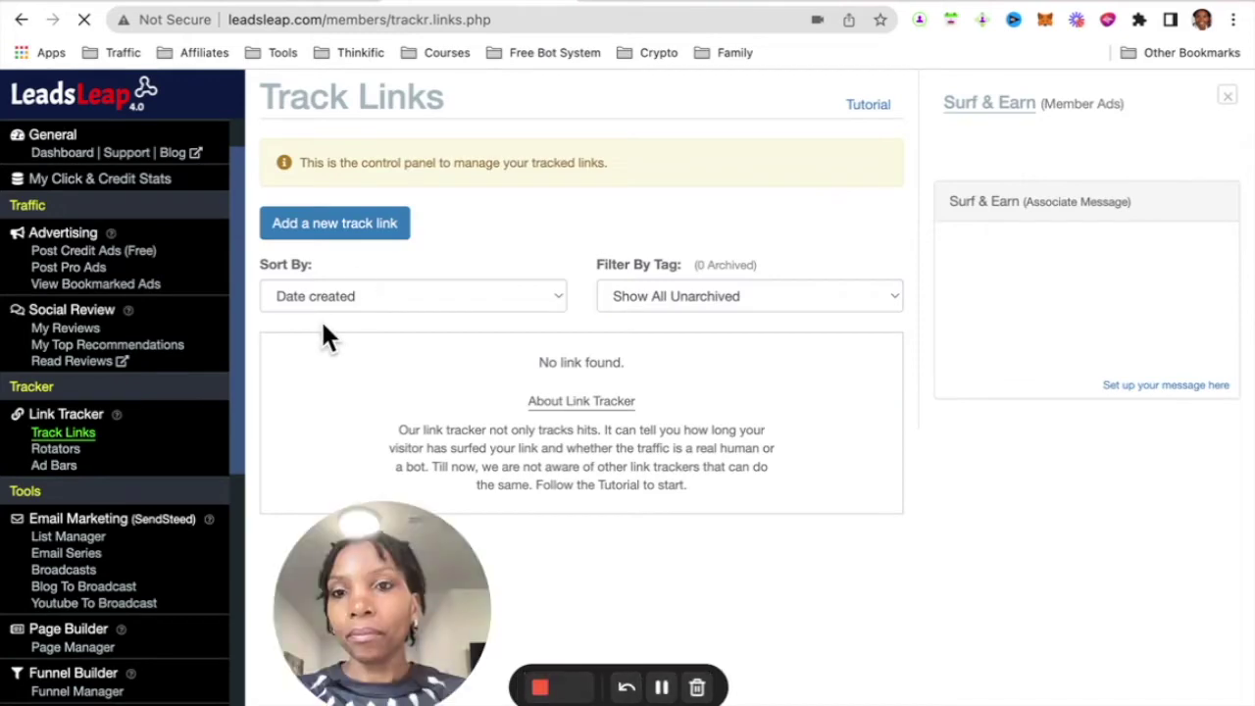
pyautogui.click(383, 223)
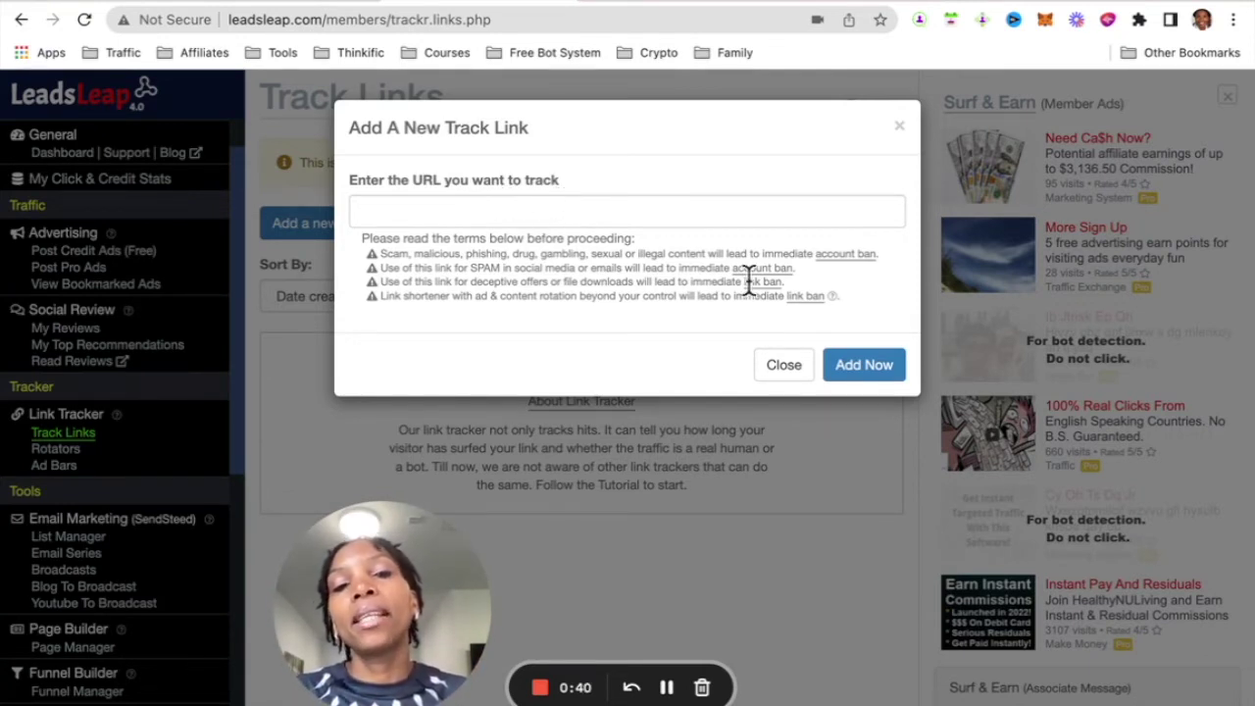
pyautogui.click(785, 365)
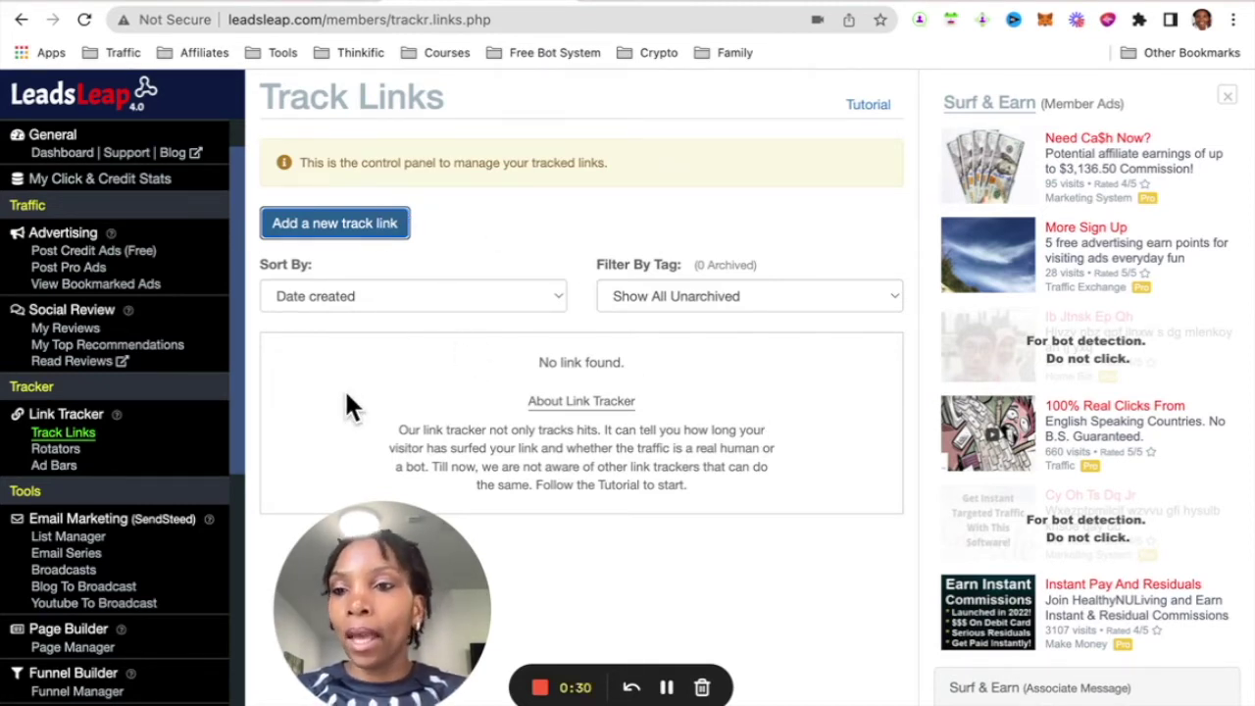
# Add a new rotator on the Link Rotators page and review its track link and page link options and statistics
pyautogui.click(72, 450)
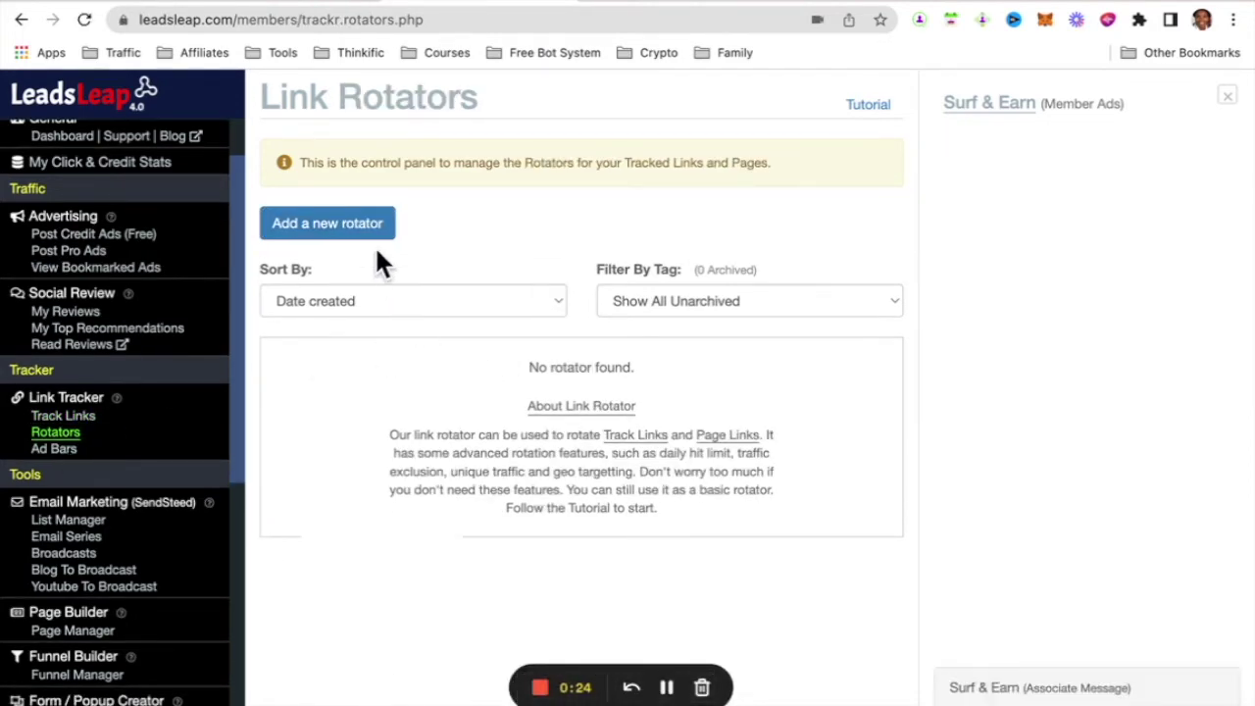
pyautogui.click(363, 232)
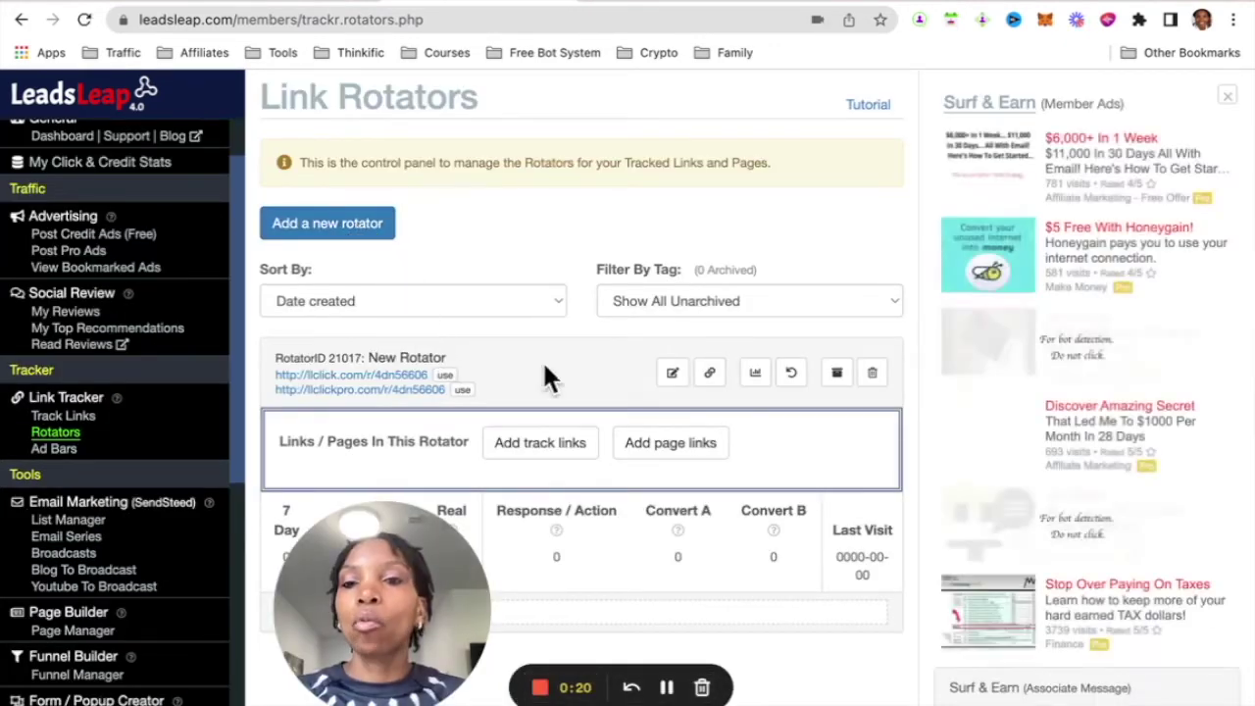
pyautogui.scroll(-1, 575, 381)
pyautogui.scroll(-1, 579, 388)
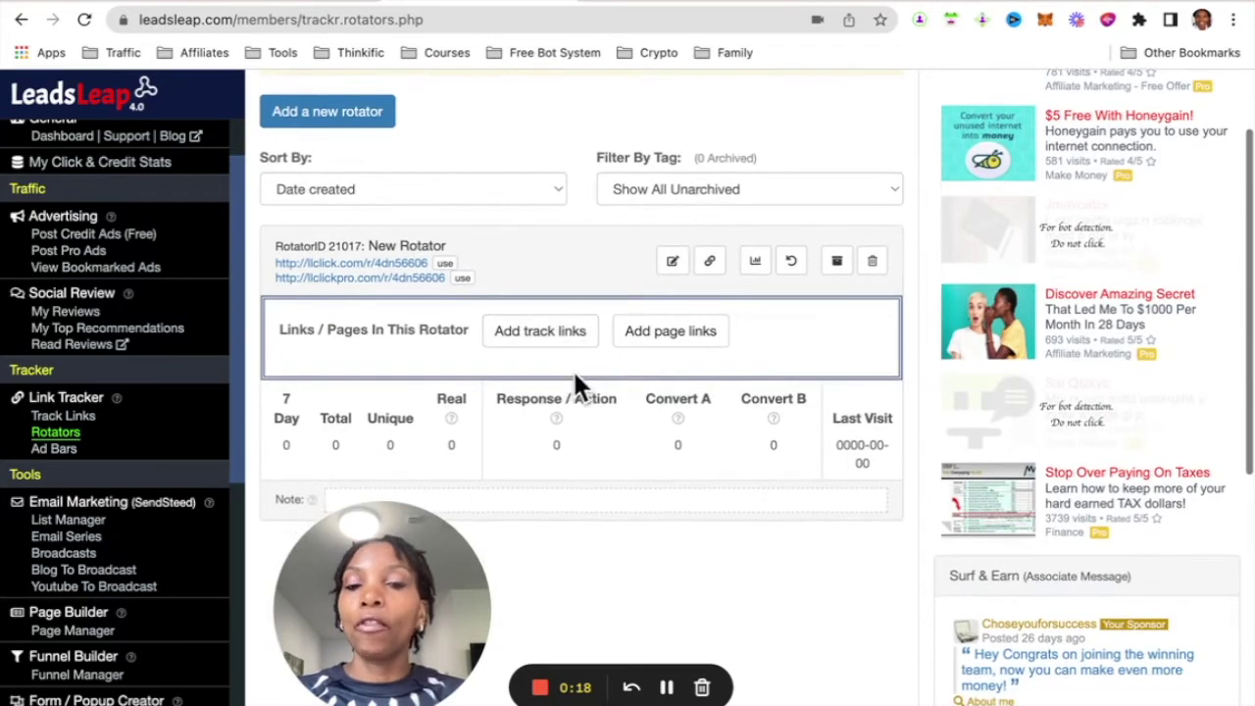
pyautogui.scroll(-1, 636, 559)
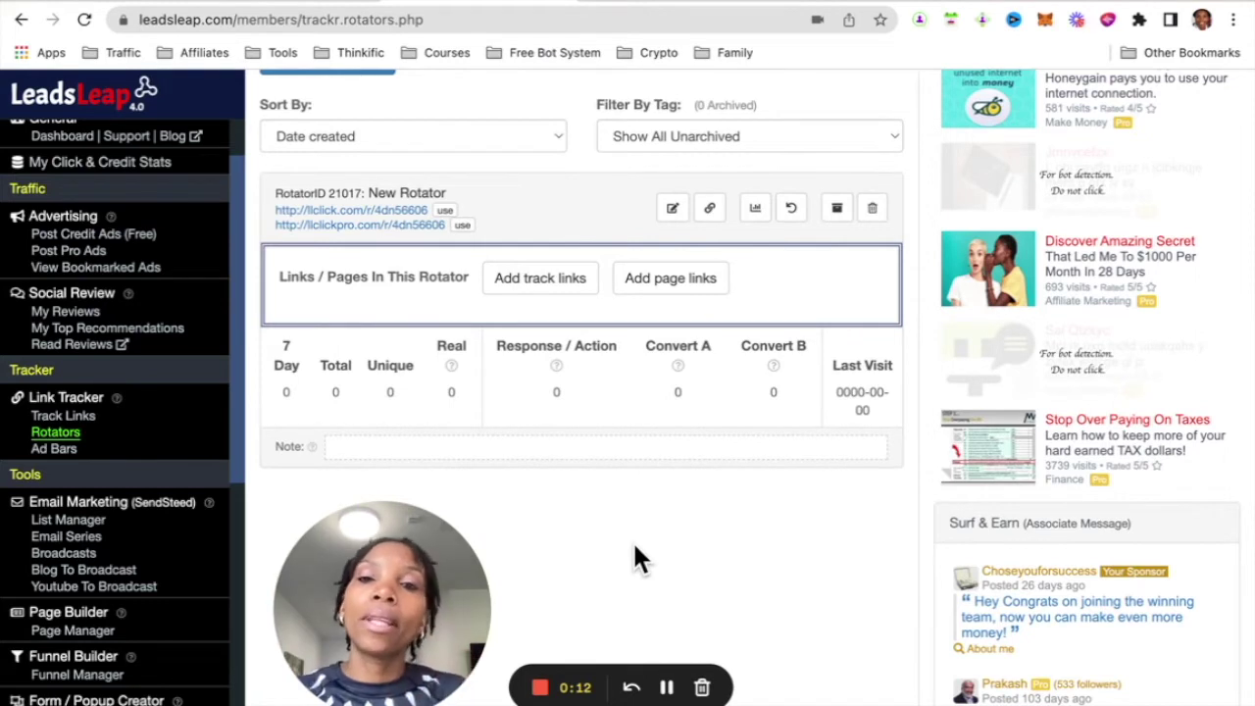
pyautogui.scroll(1, 636, 555)
pyautogui.scroll(1, 636, 557)
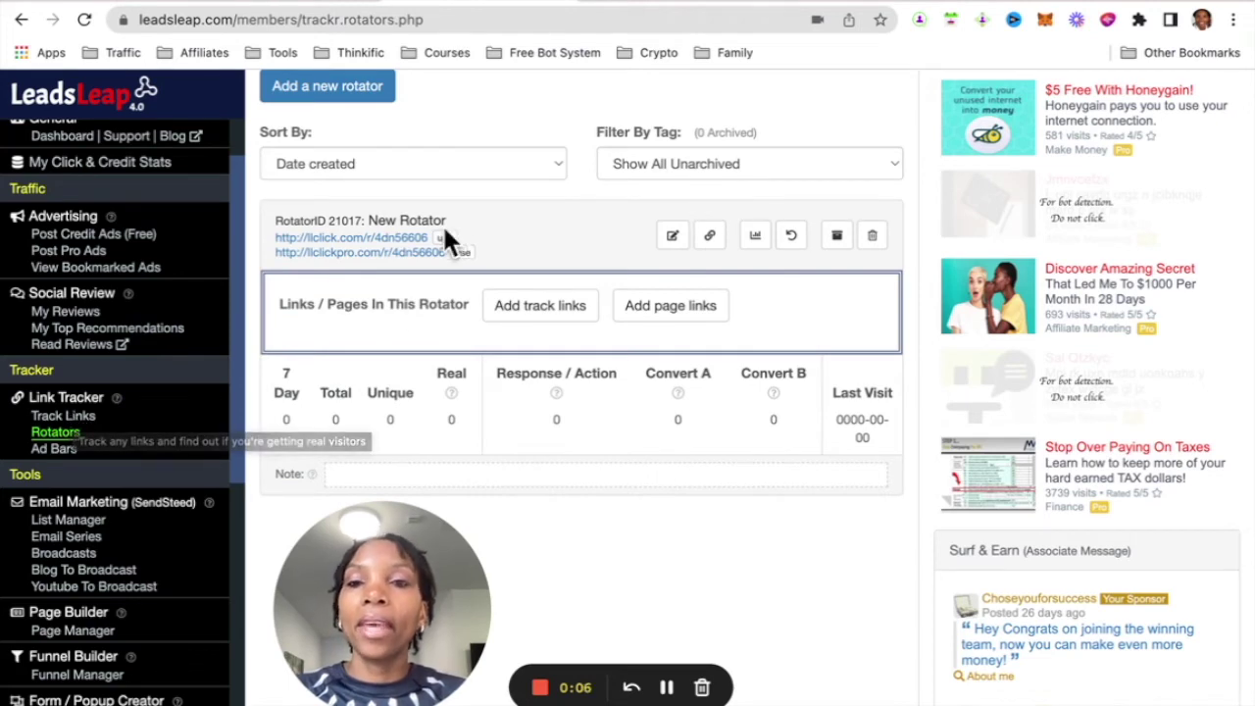
pyautogui.scroll(2, 551, 433)
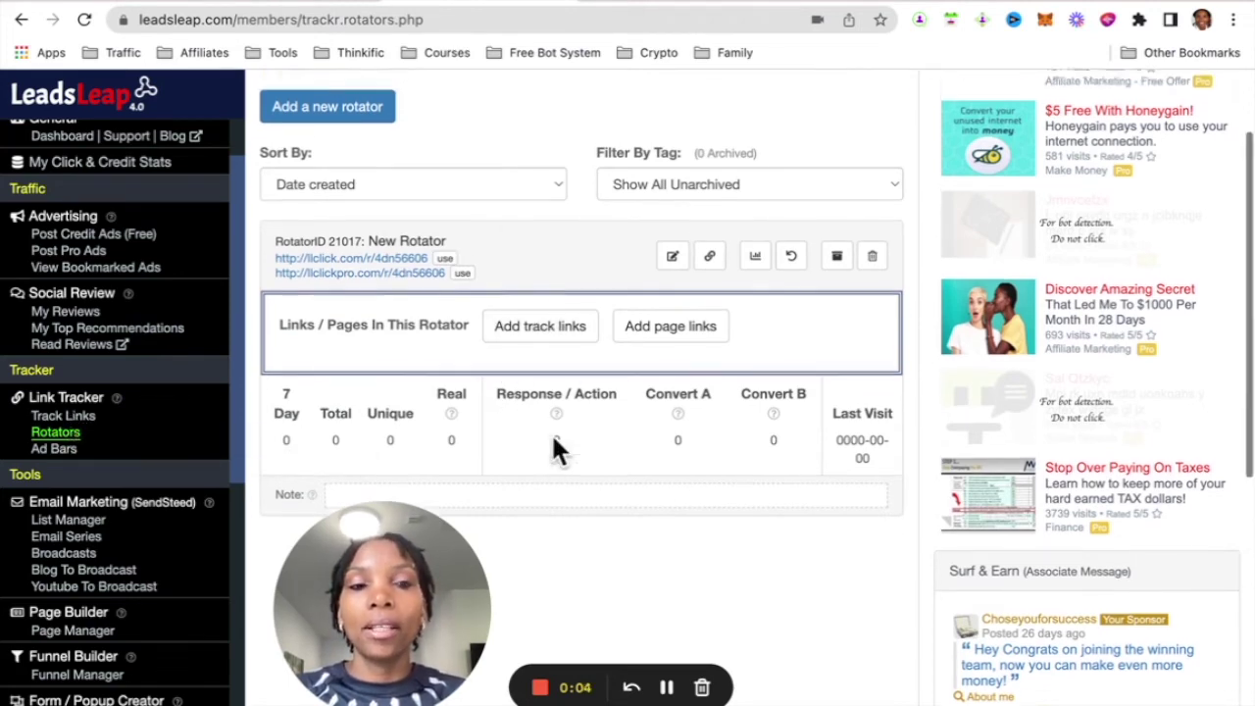
pyautogui.scroll(1, 595, 291)
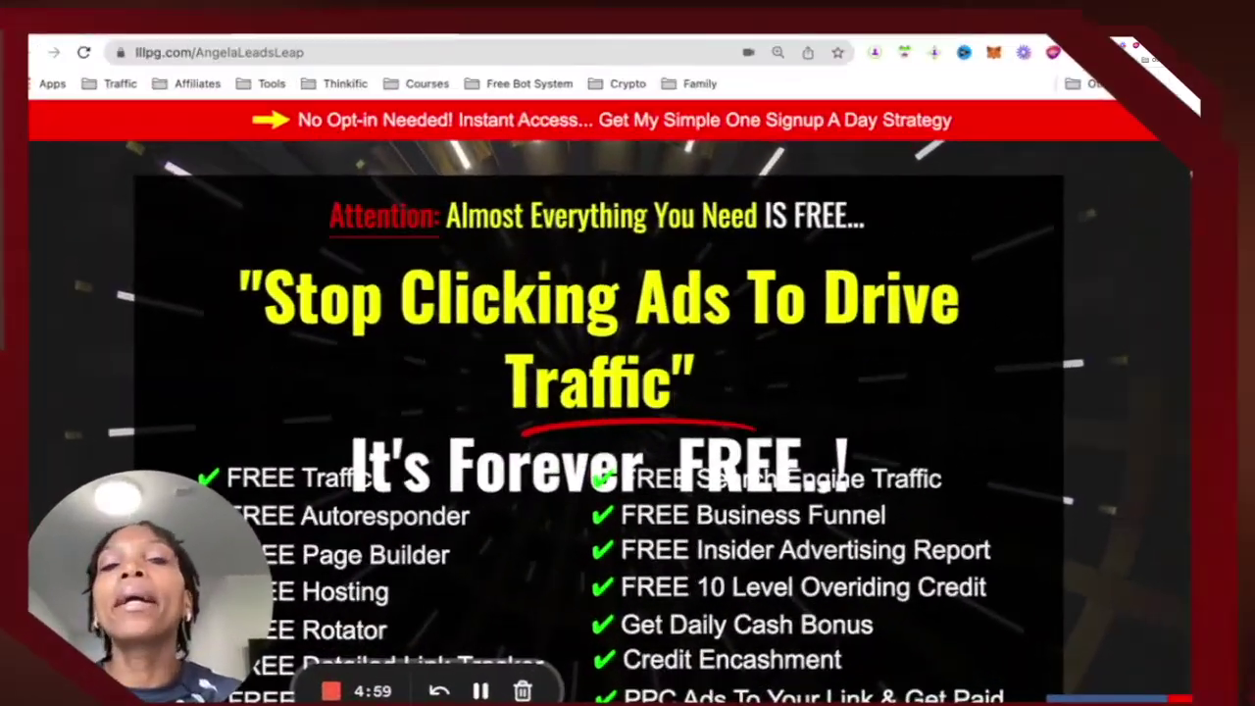
# Review the "Stop Clicking Ads To Drive Traffic" landing page from its headline through the feature list and back
pyautogui.scroll(-1, 628, 393)
pyautogui.scroll(-2, 628, 392)
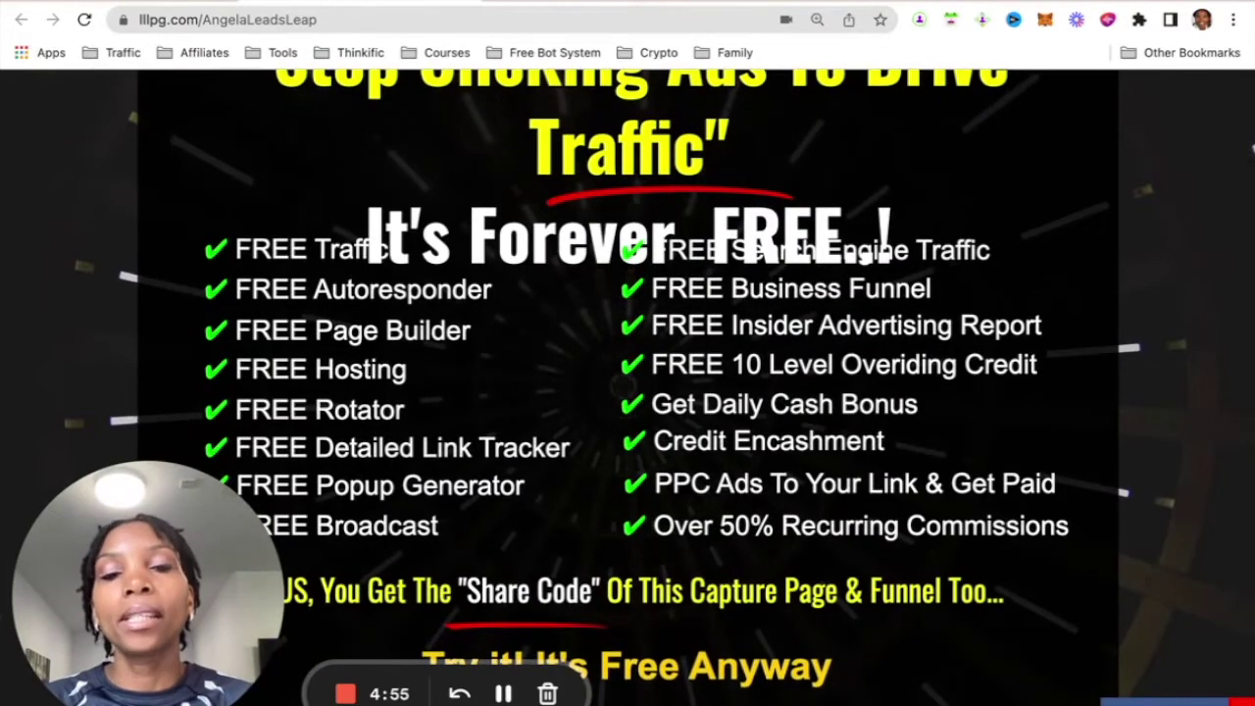
pyautogui.scroll(-2, 628, 393)
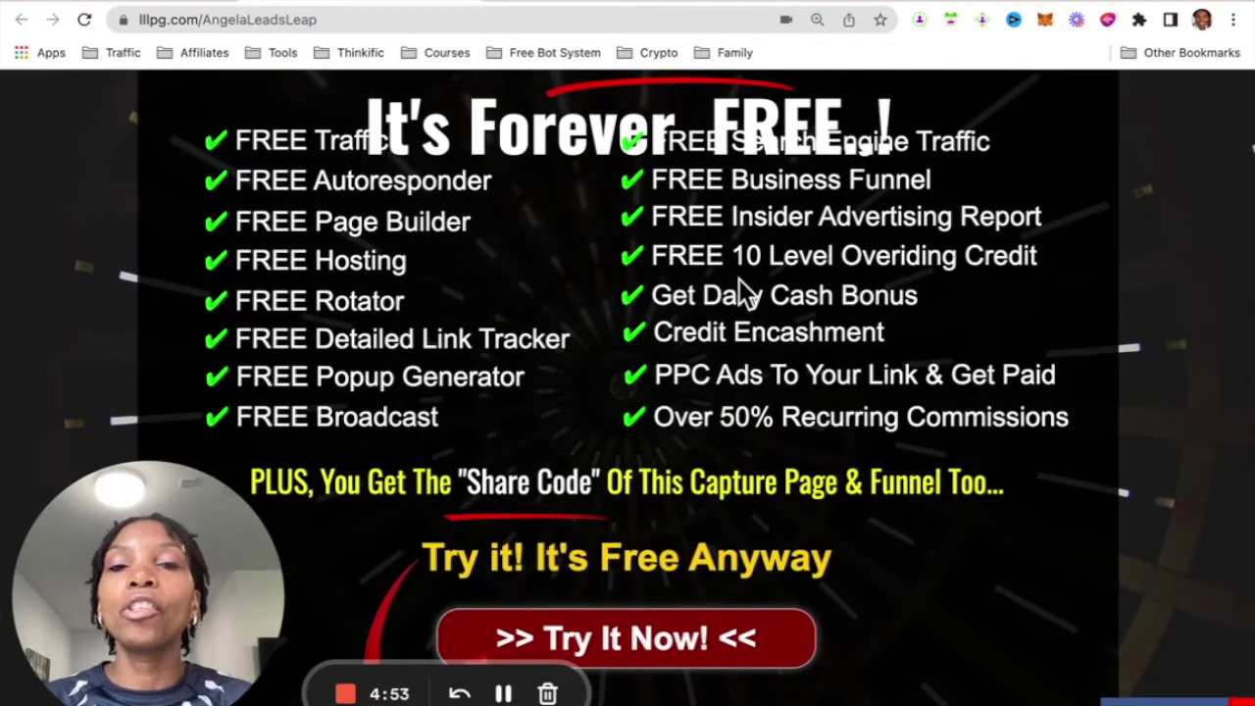
pyautogui.scroll(1, 630, 301)
pyautogui.scroll(6, 630, 301)
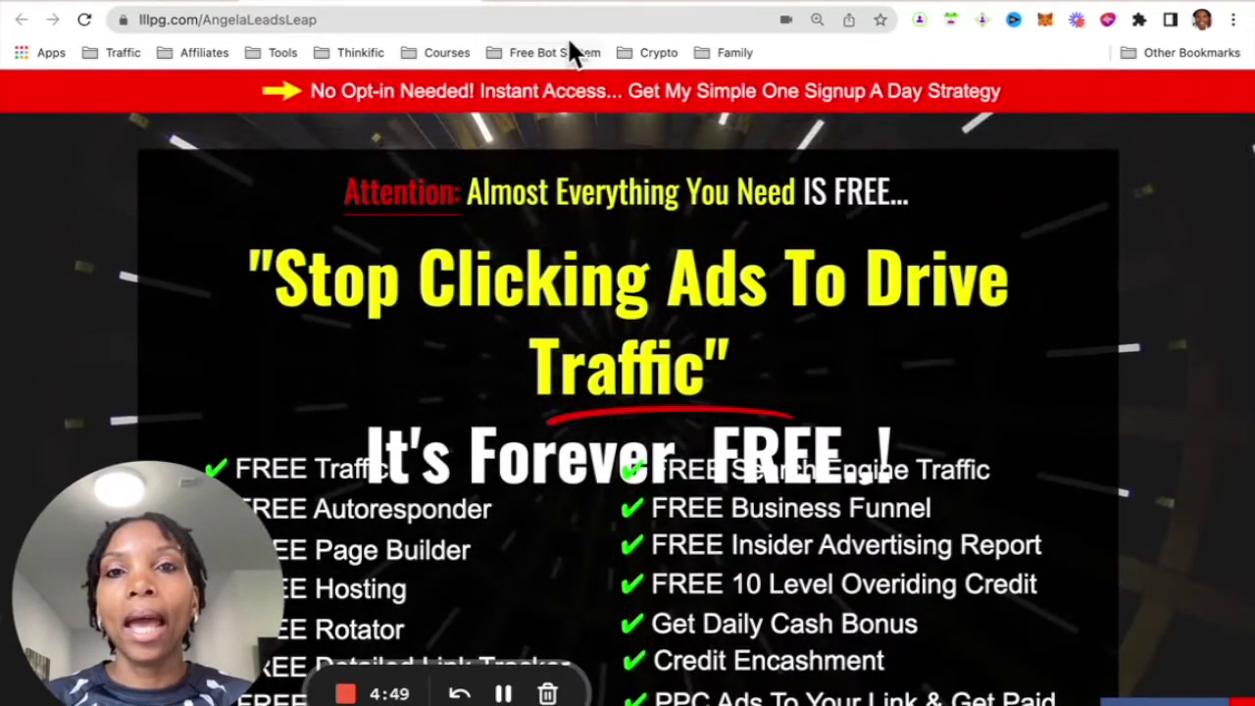
# View the Leadsleapprofit capture page, dismiss its "Hey, Did You Know?" popup, and switch to the Facebook profile page
pyautogui.click(579, 5)
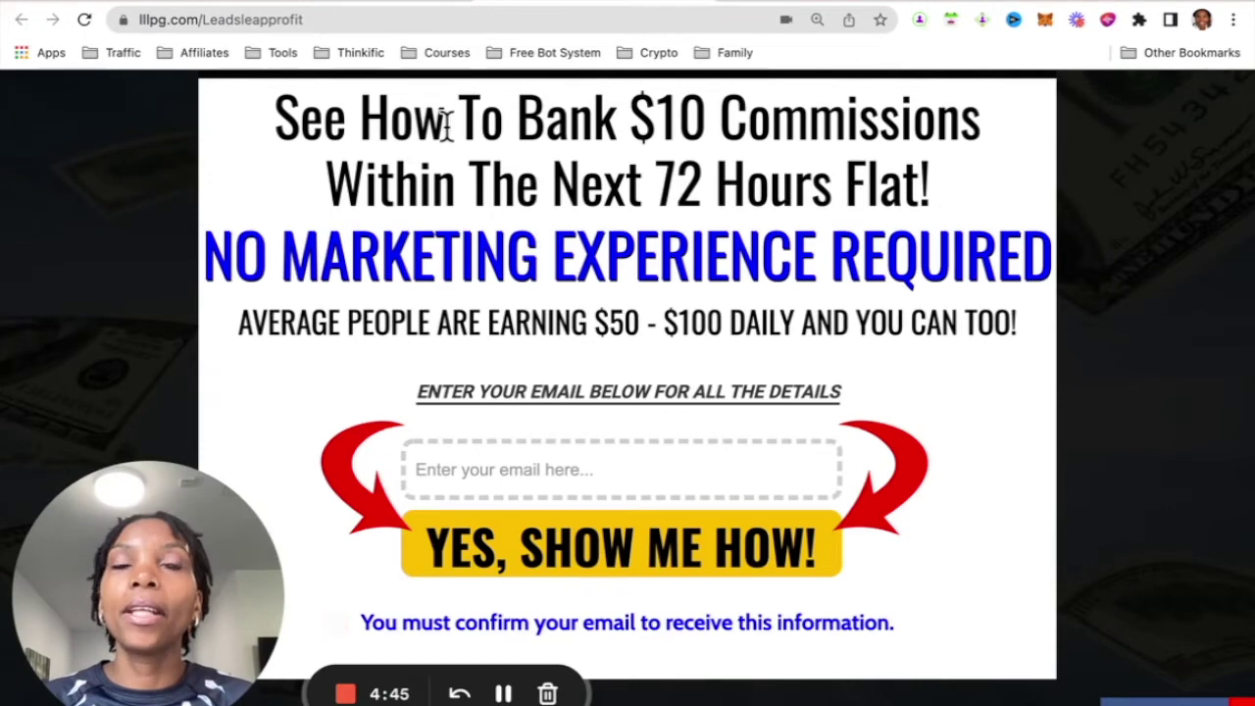
pyautogui.moveTo(319, 35)
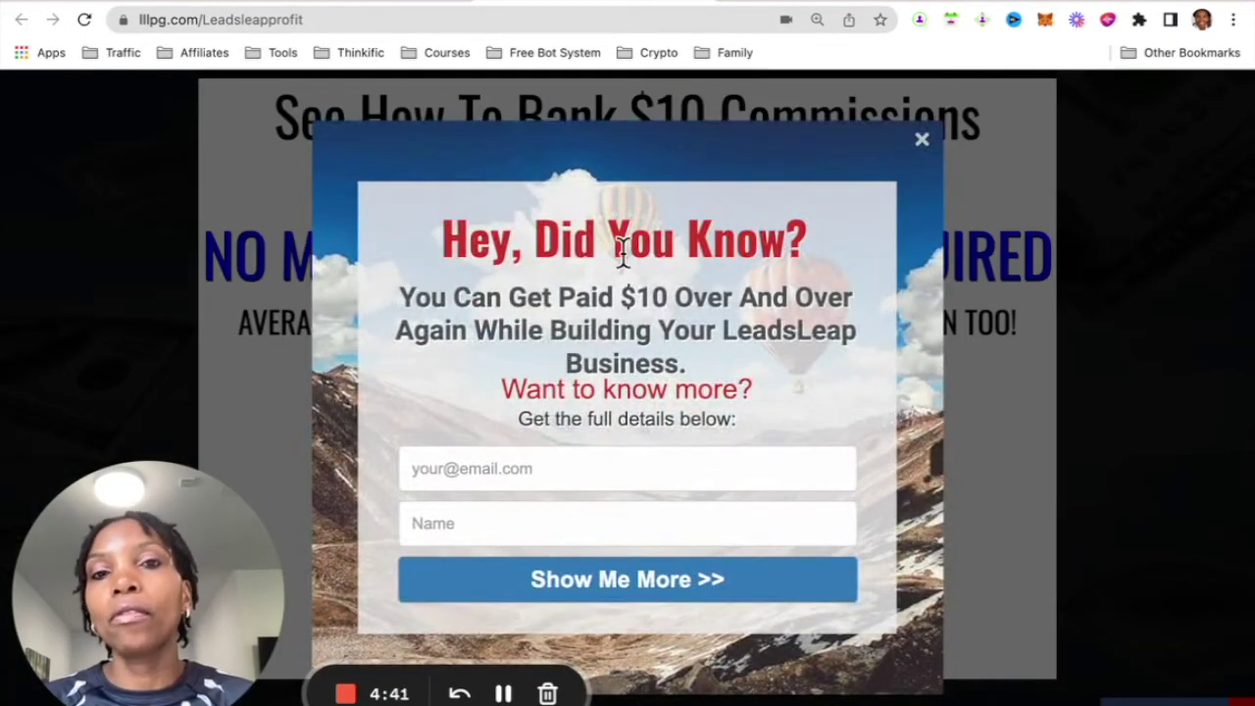
pyautogui.click(922, 143)
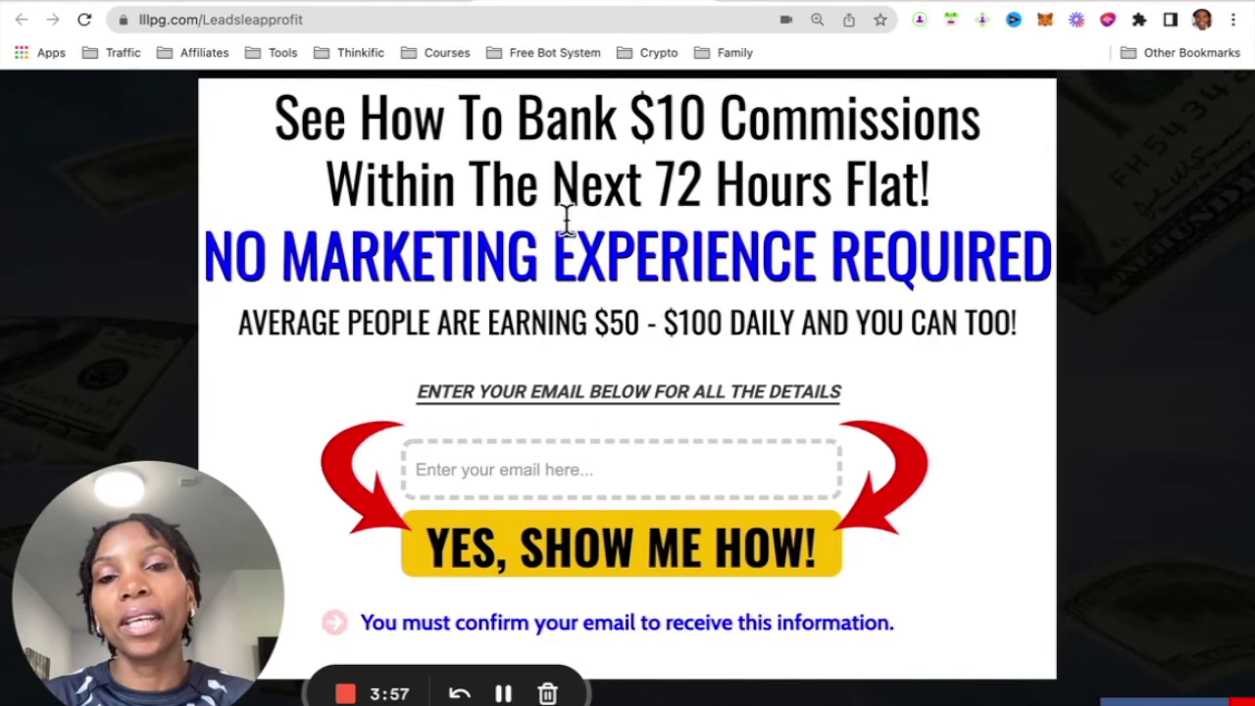
pyautogui.click(169, 5)
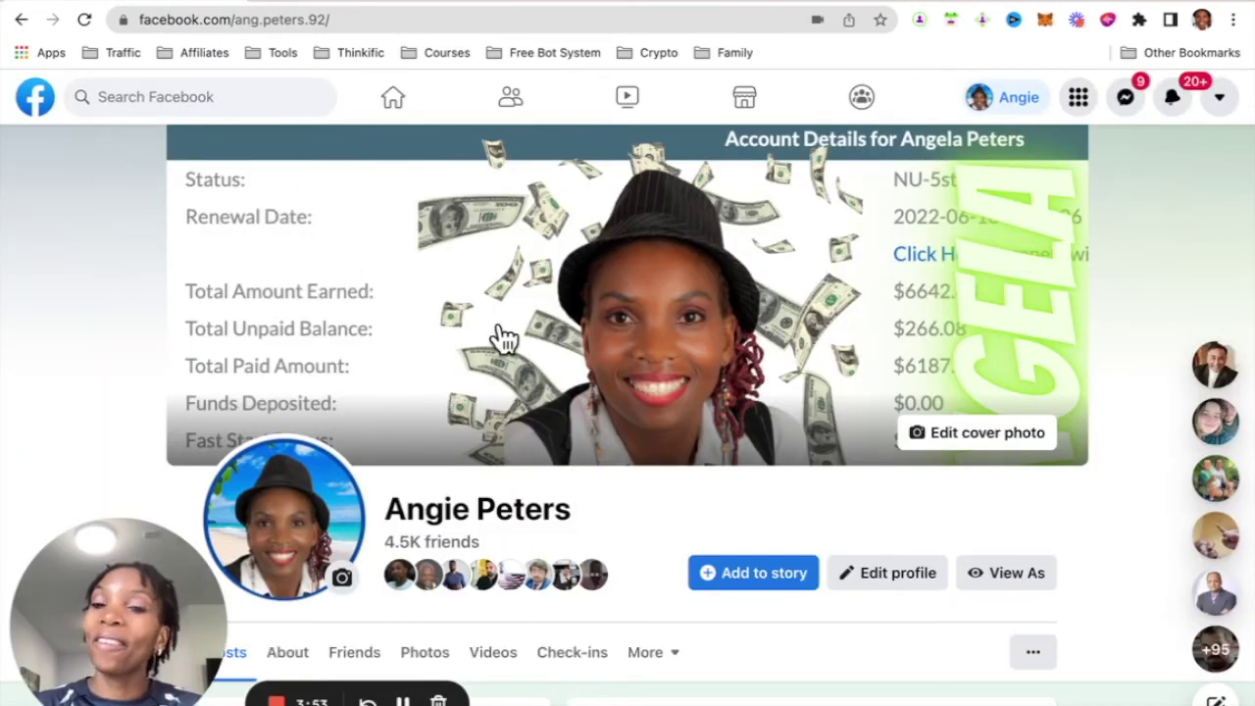